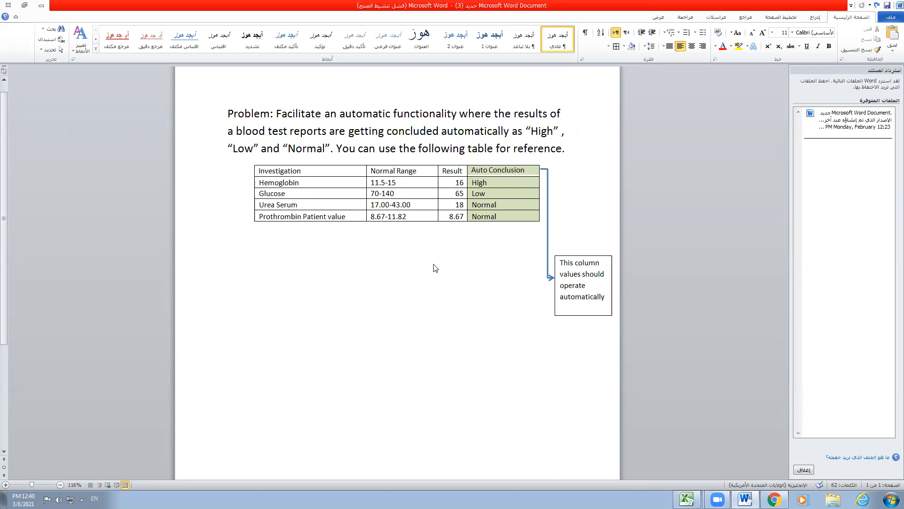
- Review the problem statement and the blood test table, comparing each result with its normal range and auto conclusion
double_click(295, 115)
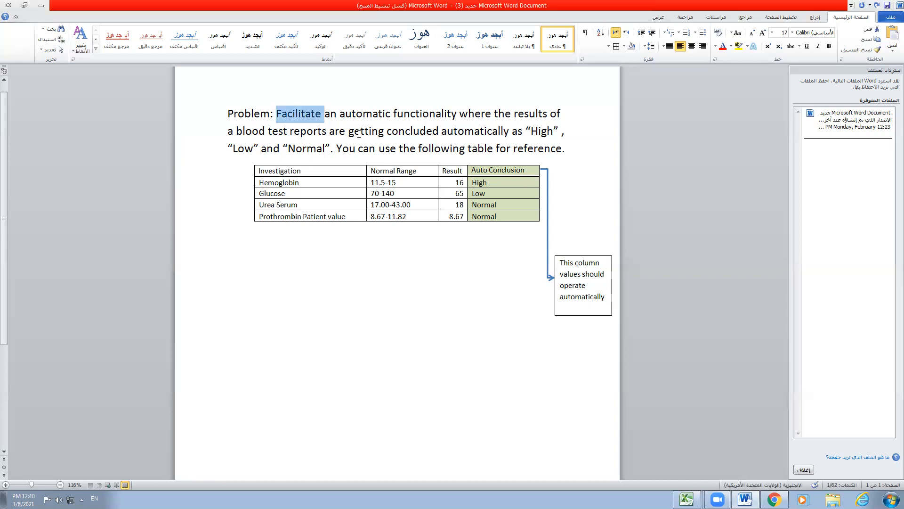
double_click(479, 133)
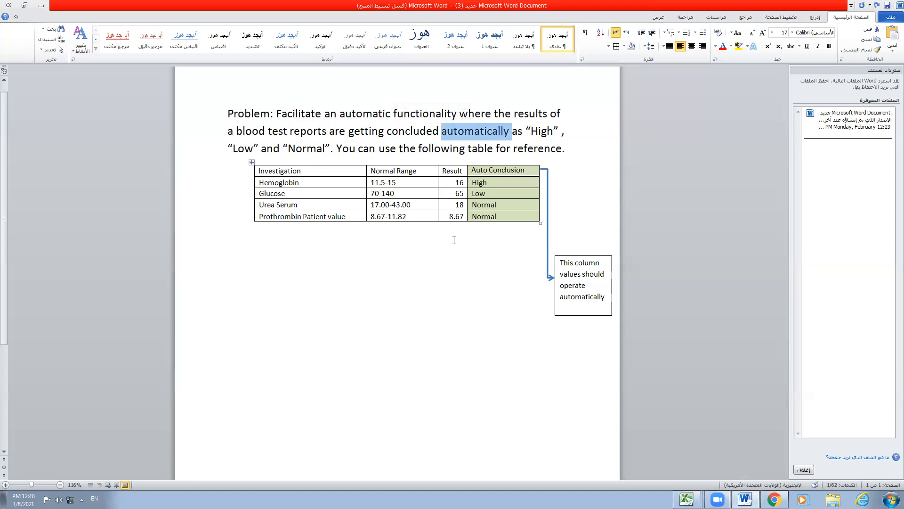
click(418, 227)
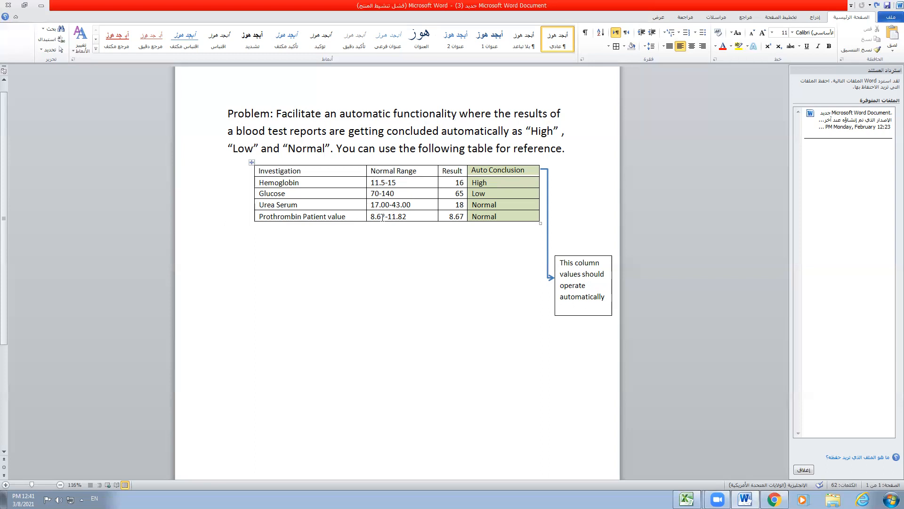
drag(459, 183, 452, 217)
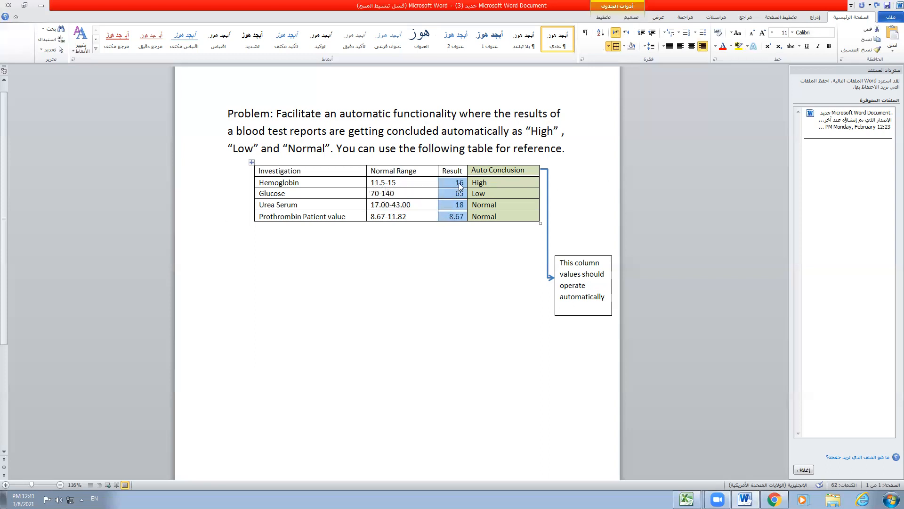
click(460, 184)
double_click(460, 184)
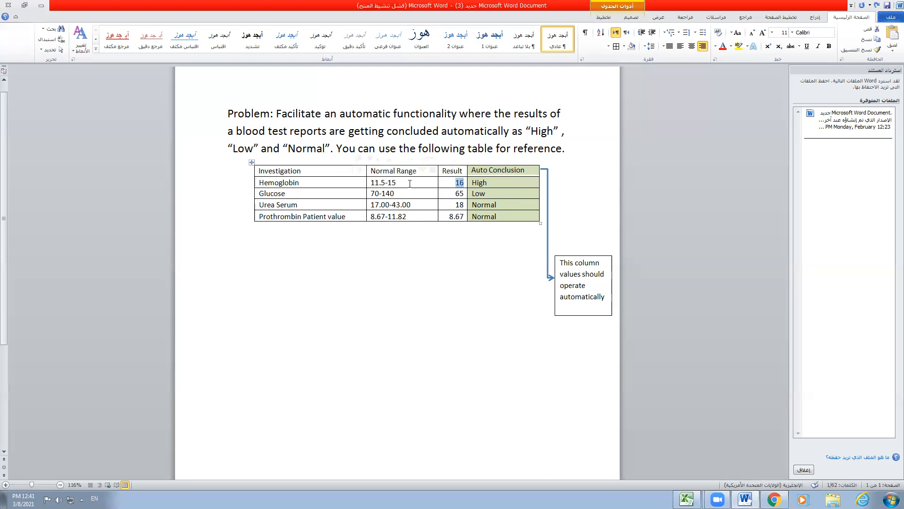
double_click(477, 184)
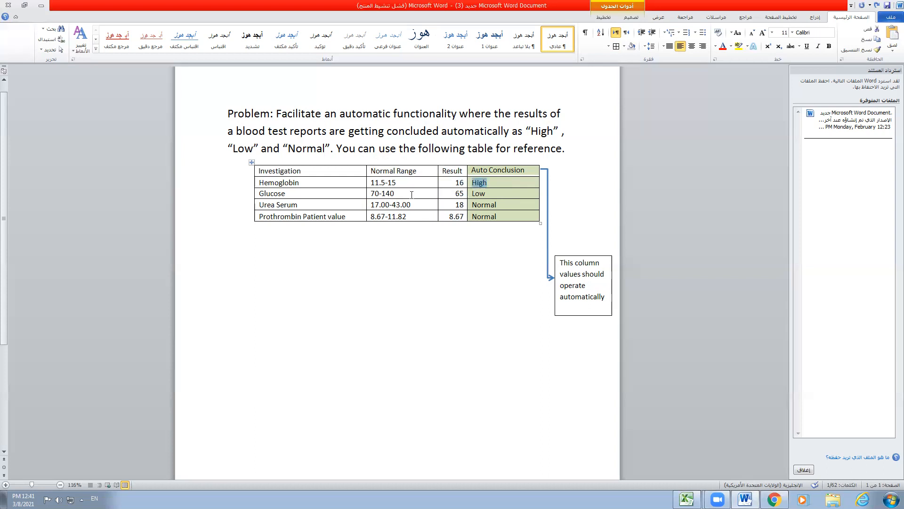
double_click(457, 193)
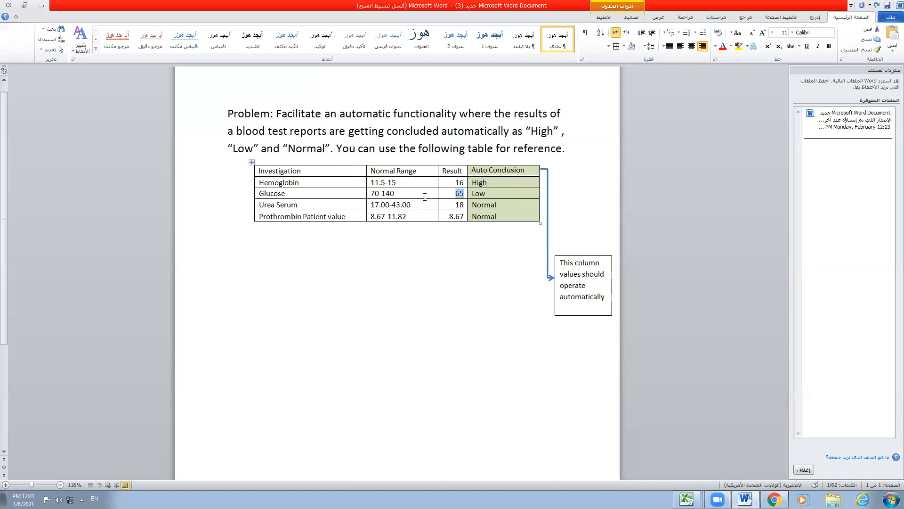
triple_click(380, 194)
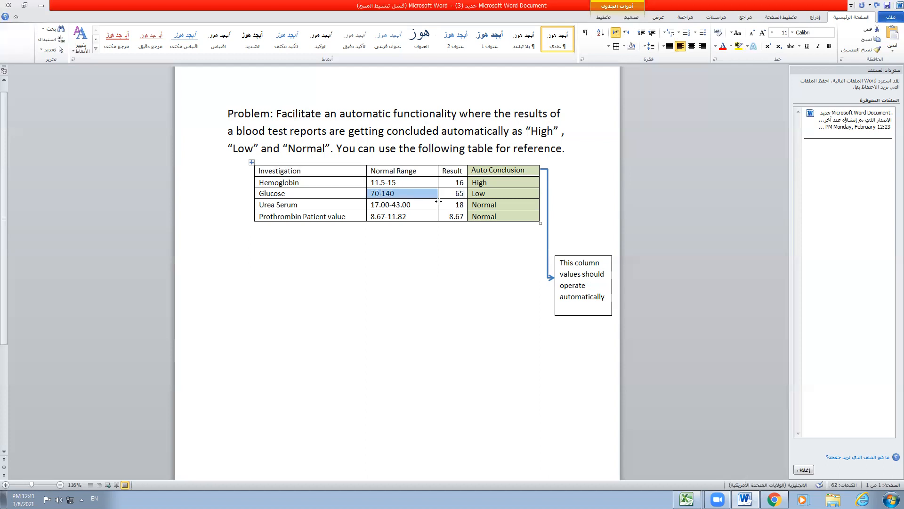
double_click(458, 205)
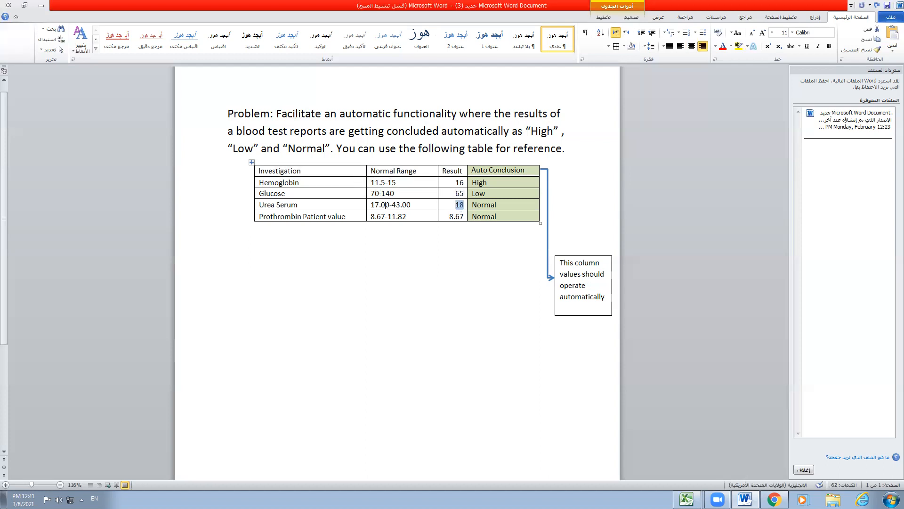
double_click(459, 217)
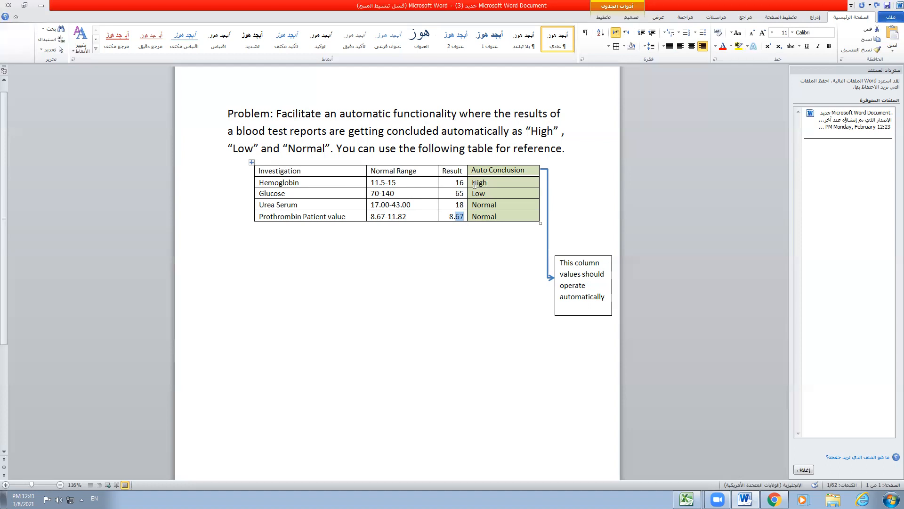
drag(472, 184, 485, 217)
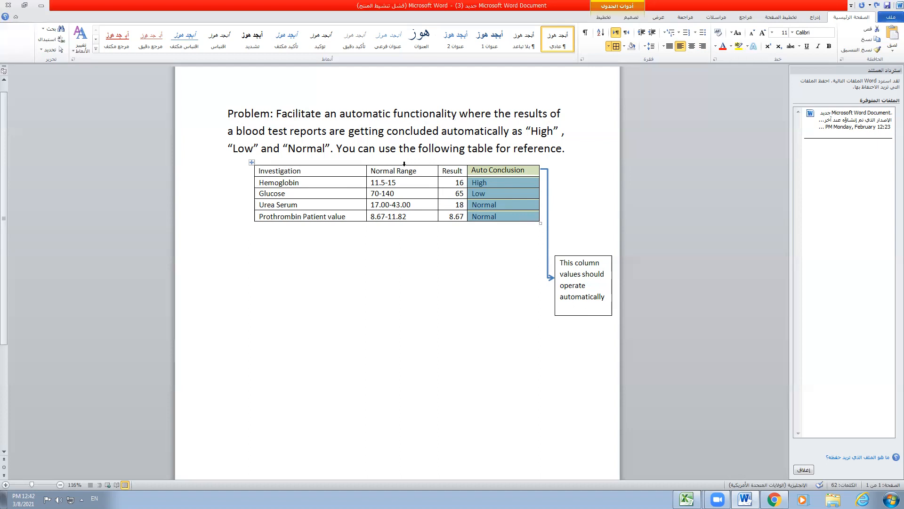
click(475, 305)
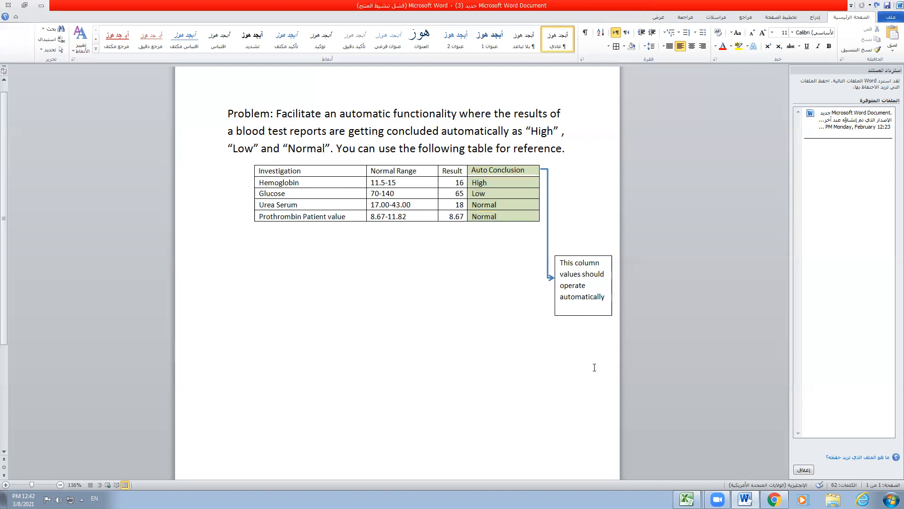
- Copy the Investigation, Normal Range and Result columns from the Word table into the Excel sheet starting at H16
click(686, 499)
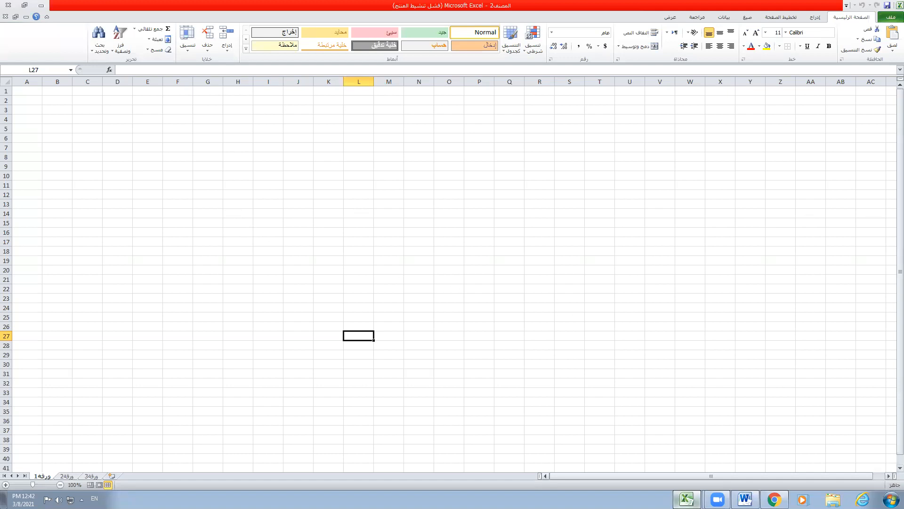
click(745, 499)
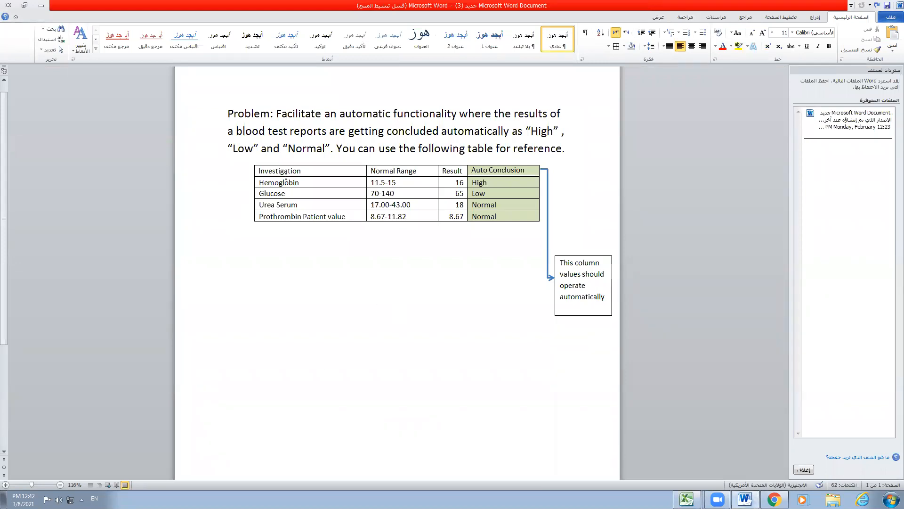
drag(258, 170, 442, 216)
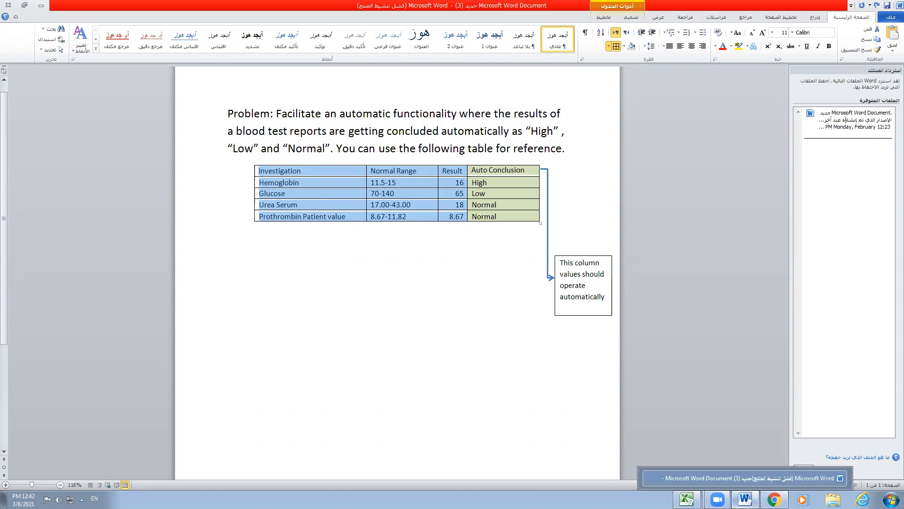
click(690, 500)
click(242, 232)
text(Investigat	Normal Ra	Result Hemoglob	11.5-15	16 Glucose	70-140	65 Urea Seru	17.00-43.0	18 Prothrom	8.67-11.82	8.67)
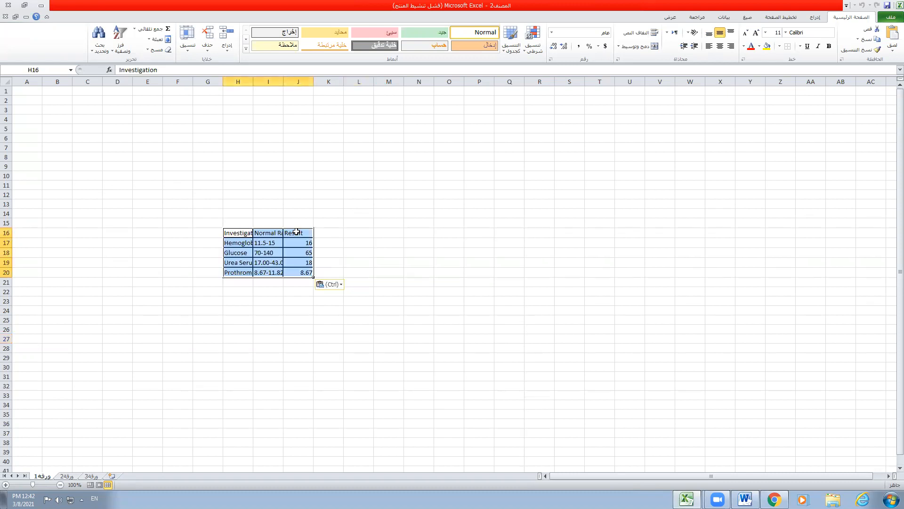
- Widen columns H, I and J so the pasted table text fits
click(386, 279)
drag(253, 81, 419, 85)
click(482, 155)
click(346, 293)
- Remove the cell borders from the pasted table in H16:J20
drag(238, 232, 396, 273)
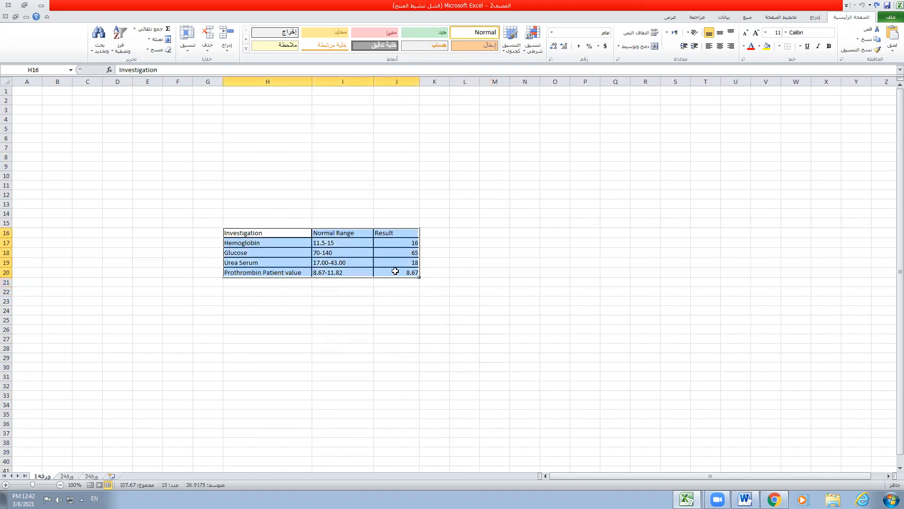
click(787, 48)
click(587, 276)
- Widen column K and copy the "Auto Conclusion" heading from the Word table into K16 in Excel
click(431, 233)
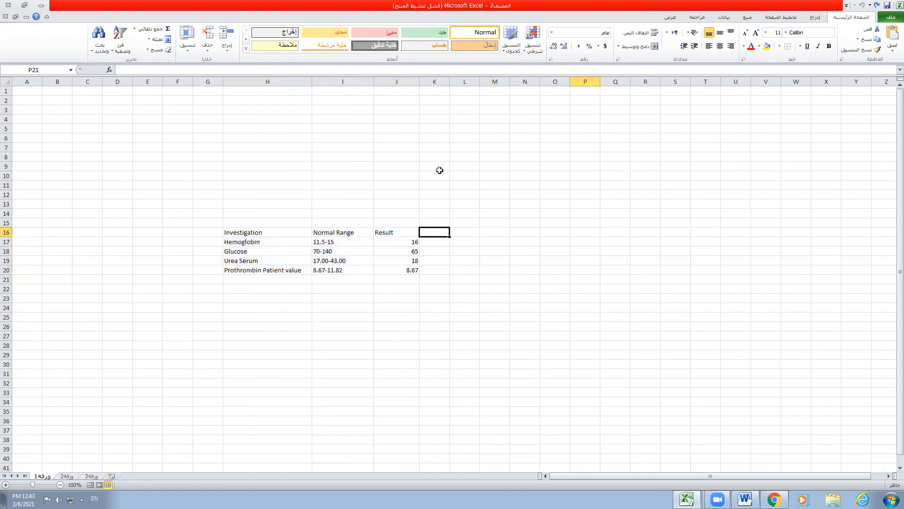
drag(450, 83, 504, 84)
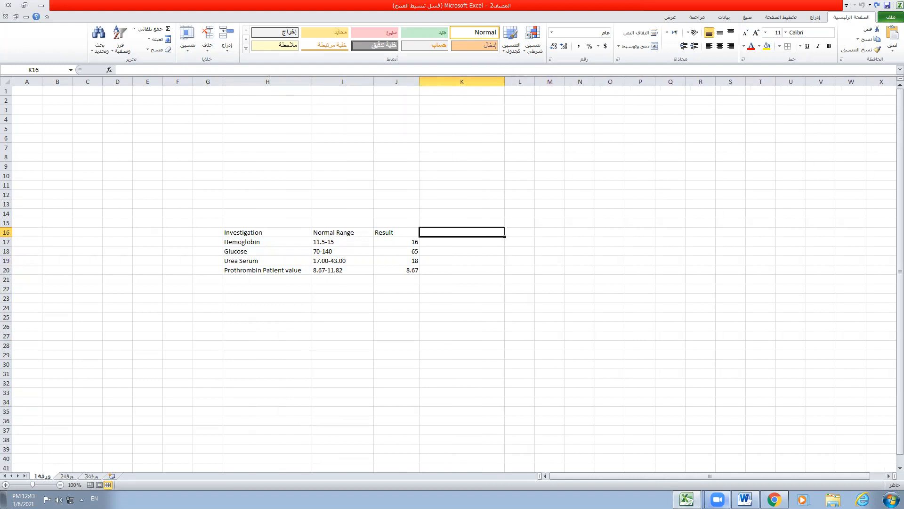
click(745, 500)
triple_click(499, 173)
double_click(475, 170)
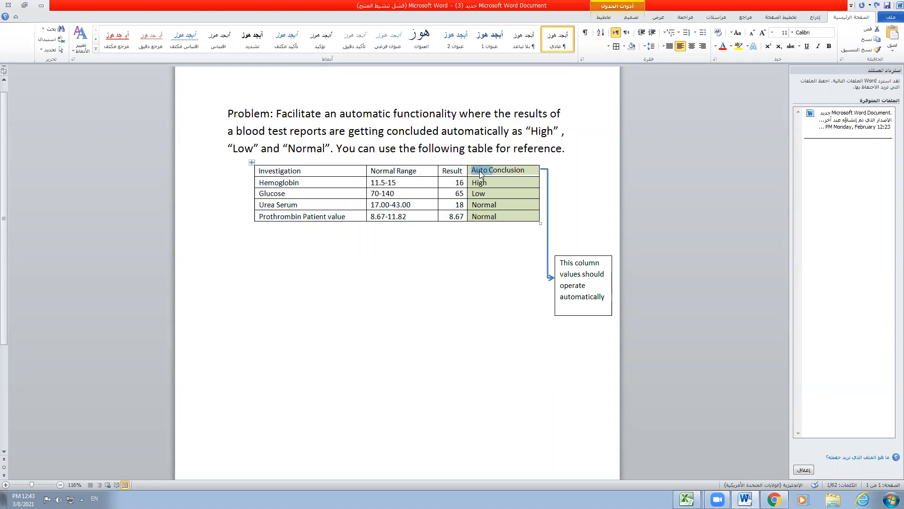
key(shift+Right)
key(shift+Right)
key(shift+Right)
key(shift+Right)
key(shift+Right)
key(shift+Right)
key(shift+Right)
key(ctrl+c)
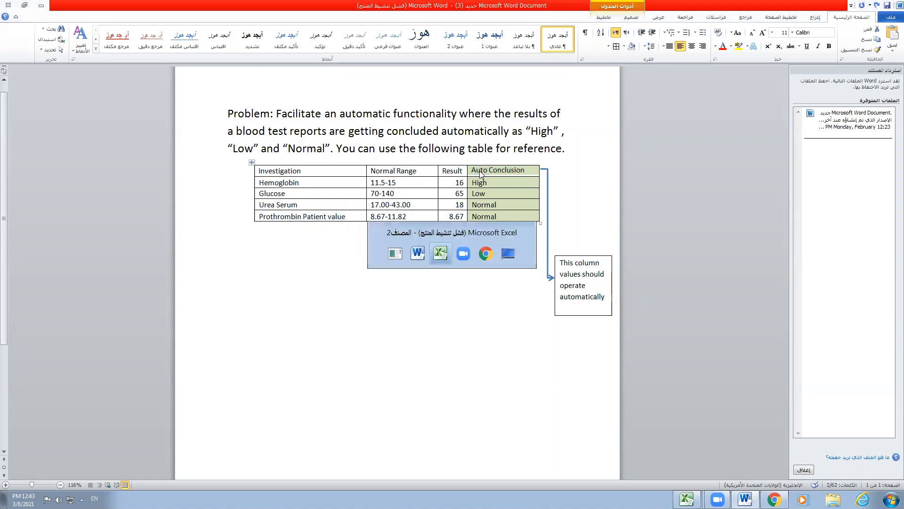
key(alt+Tab)
key(ctrl+v)
click(445, 242)
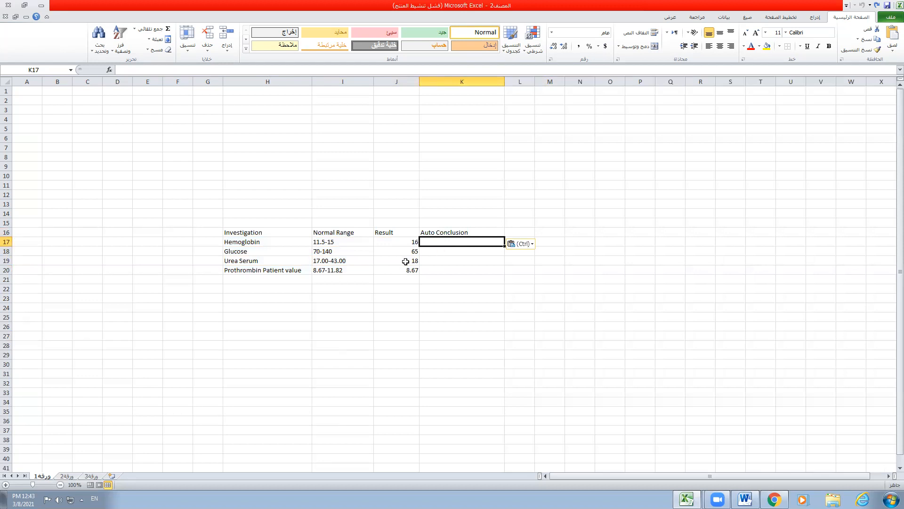
- Examine the Hemoglobin row, relating its result in J17 to the empty Auto Conclusion cell K17
drag(230, 242, 466, 241)
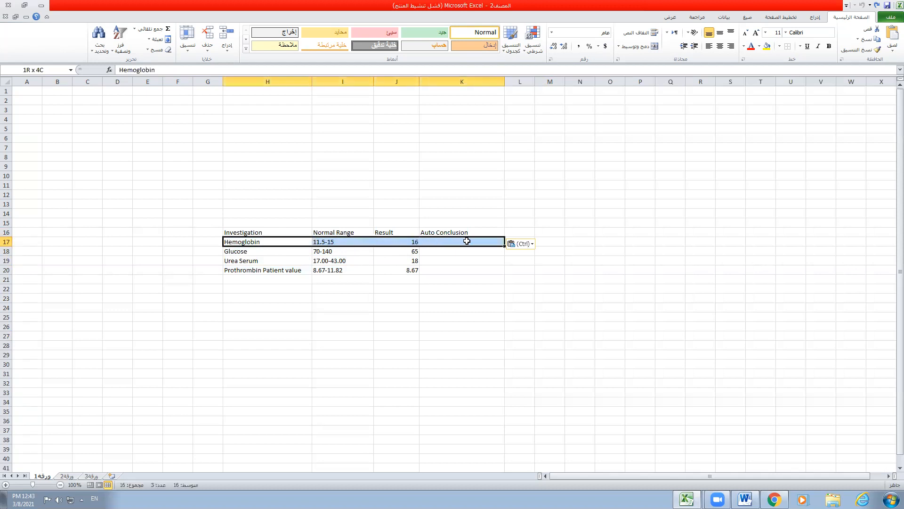
click(445, 259)
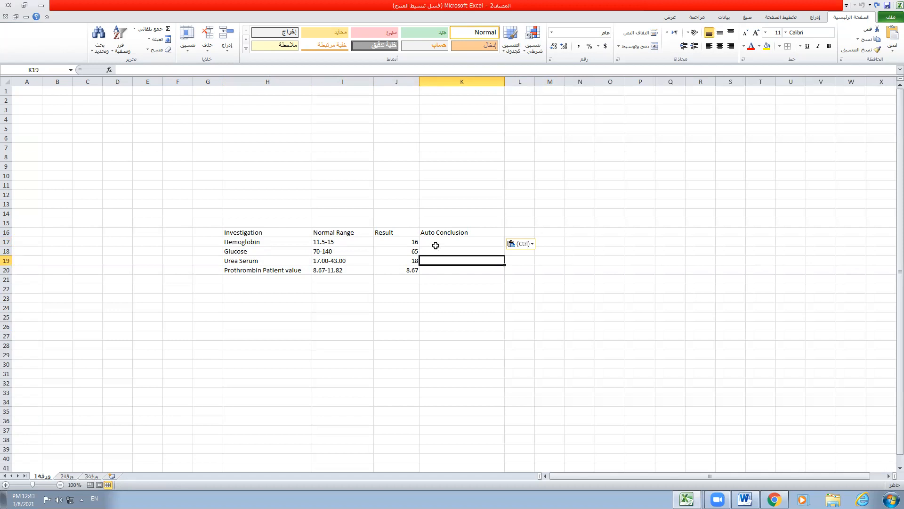
click(436, 244)
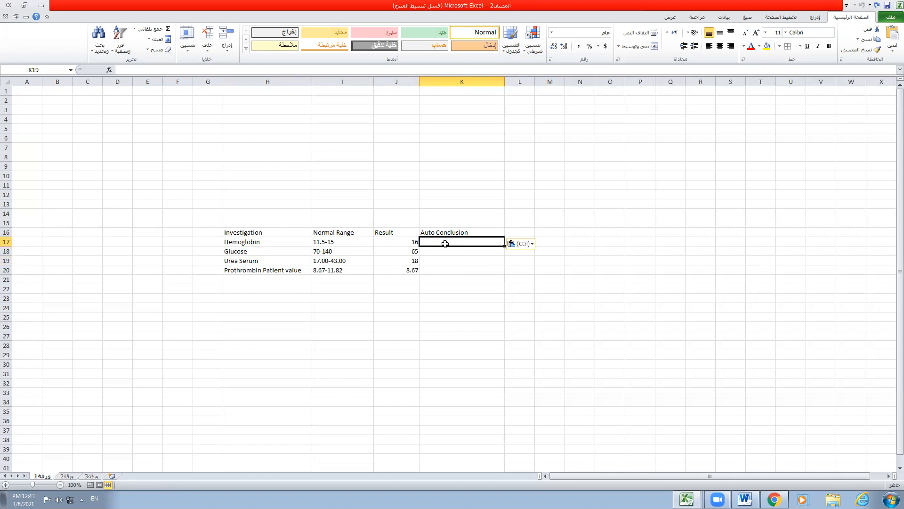
click(396, 241)
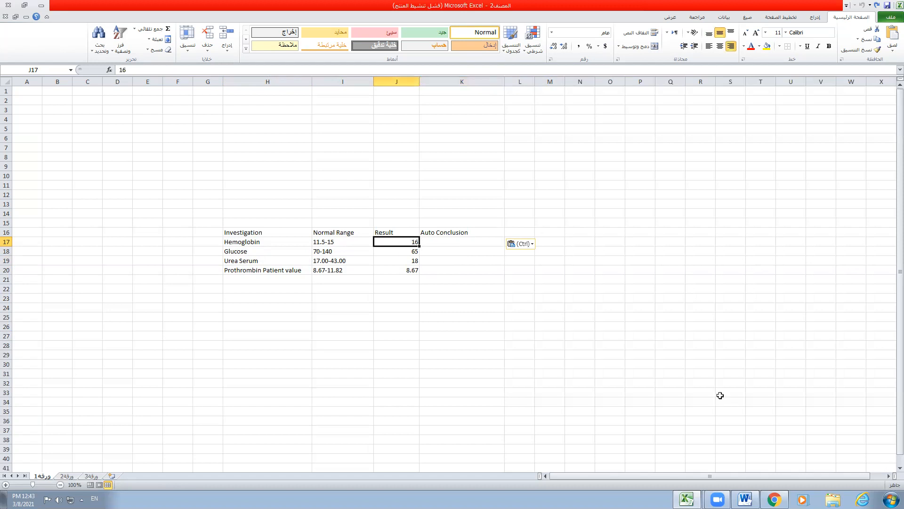
click(442, 242)
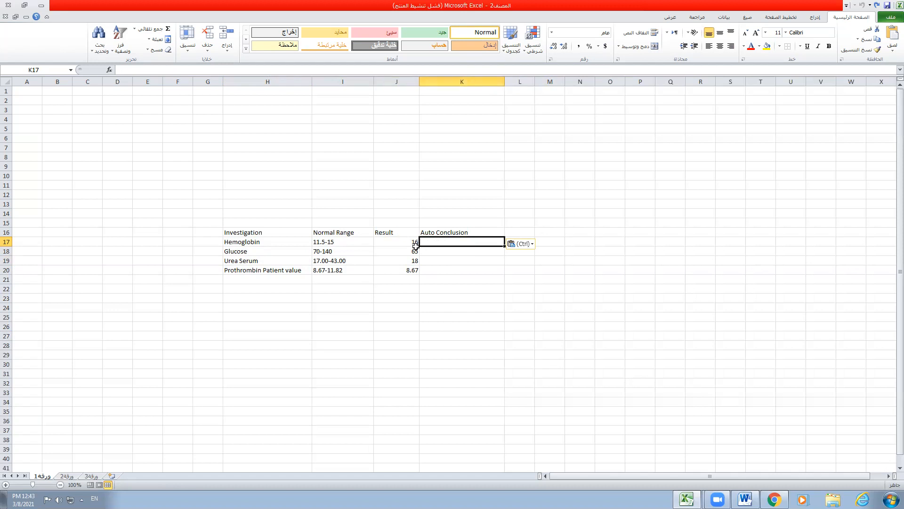
click(413, 243)
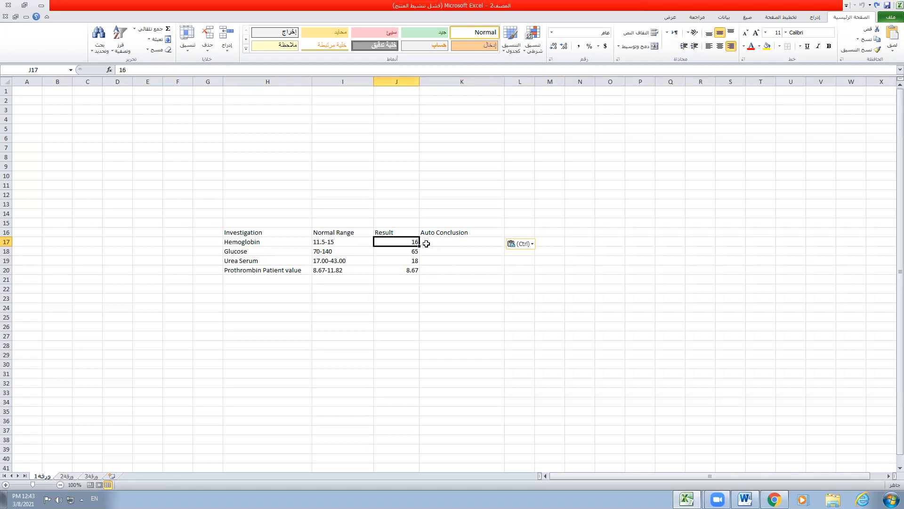
click(443, 242)
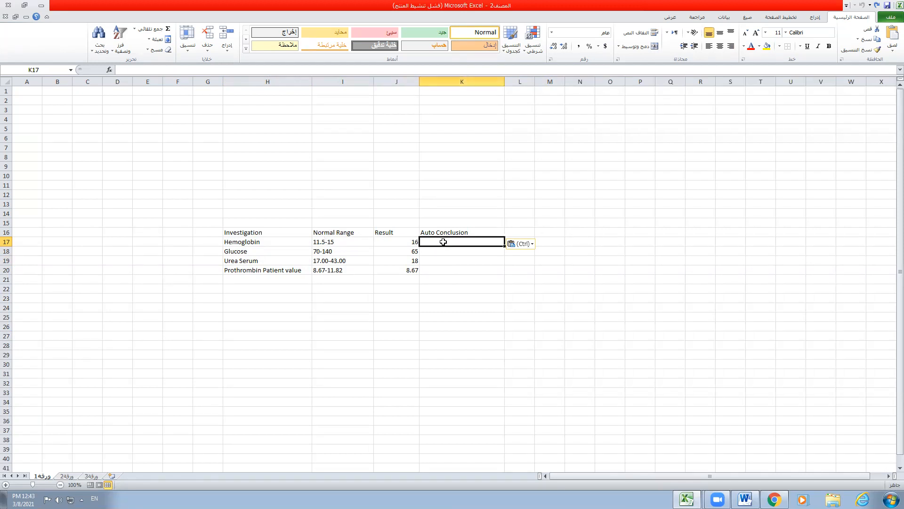
click(413, 243)
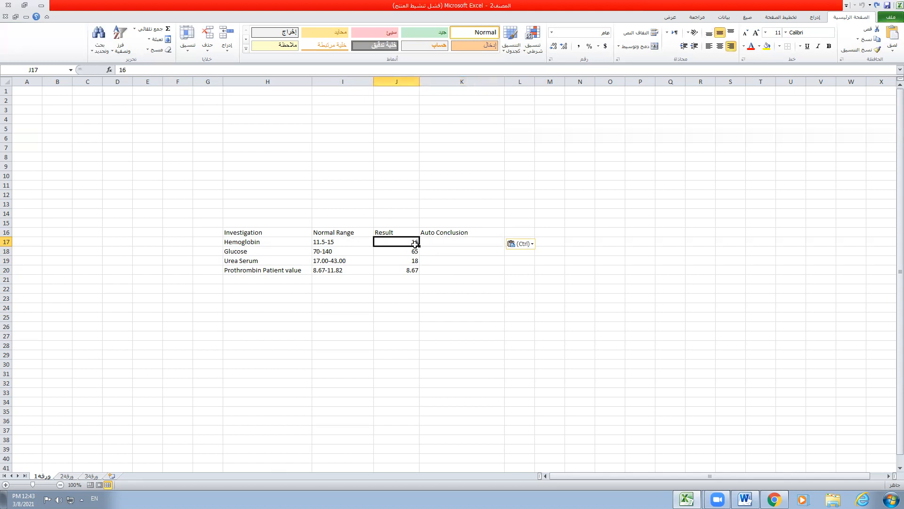
click(468, 243)
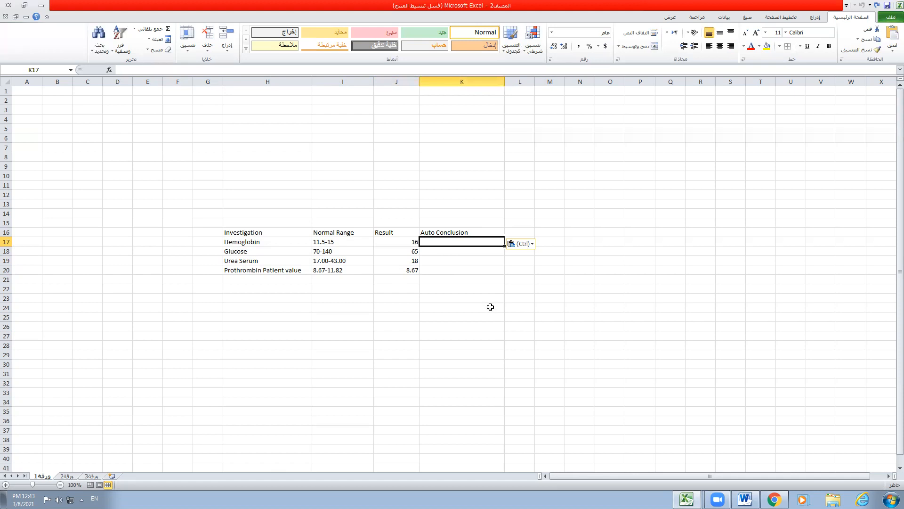
click(466, 288)
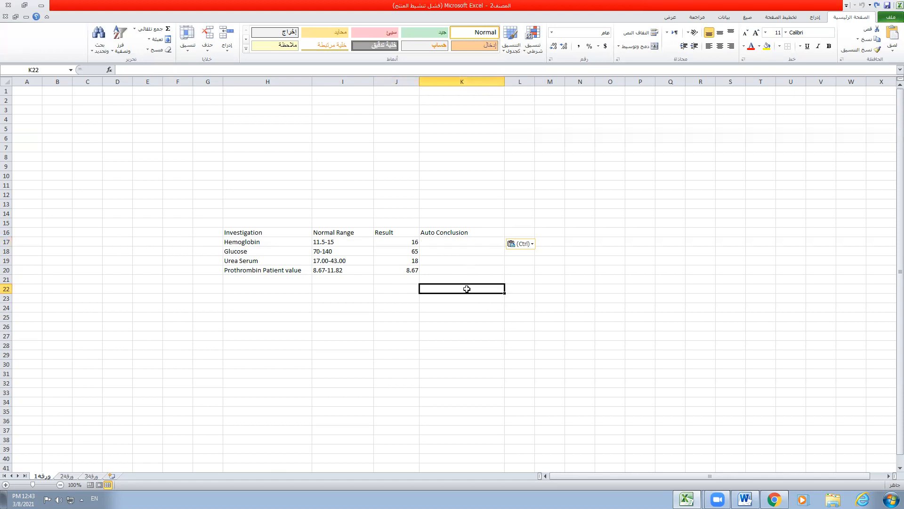
- Insert the logical IF function in K17 and move its arguments dialog clear of the table
click(453, 241)
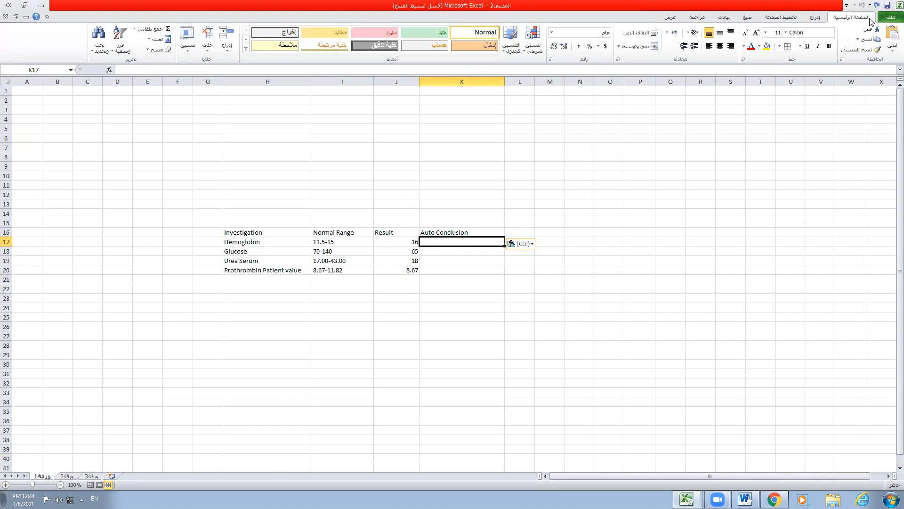
click(749, 18)
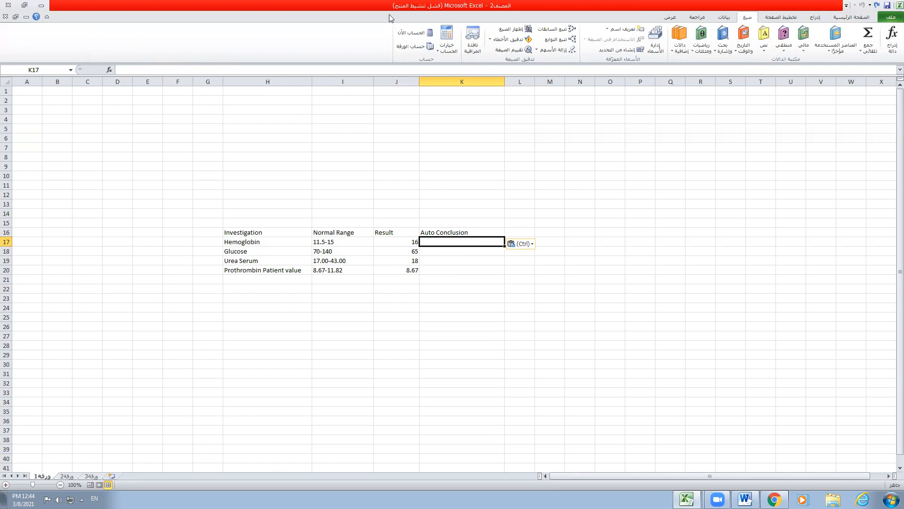
click(784, 47)
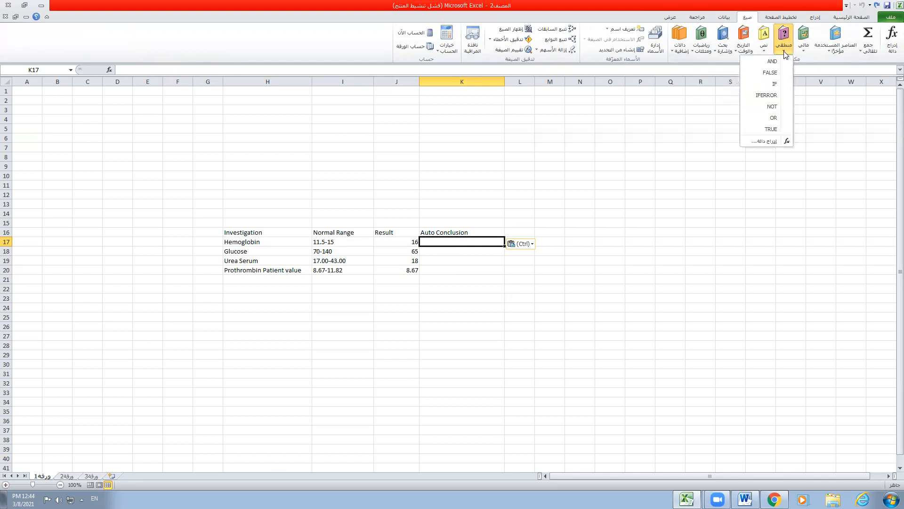
click(768, 87)
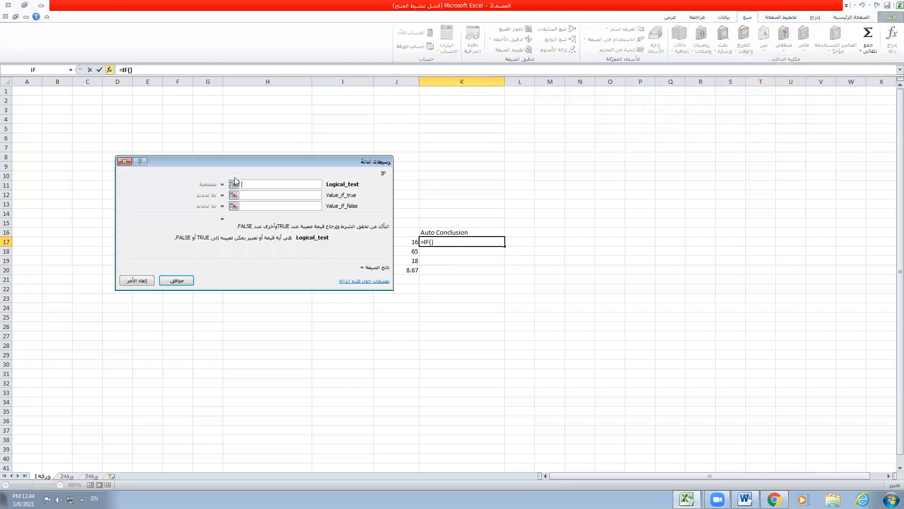
drag(237, 167, 661, 196)
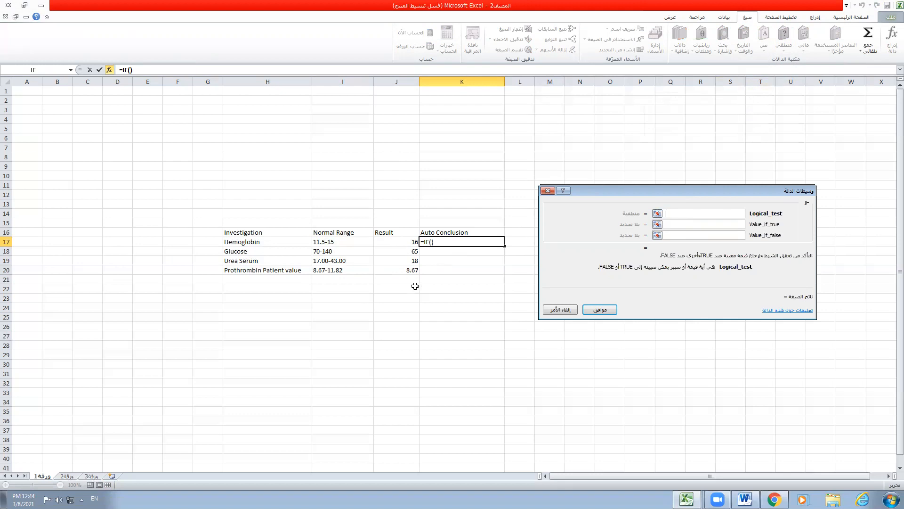
- Set the IF function's logical test to J17>11.4, referencing the Hemoglobin result
click(414, 241)
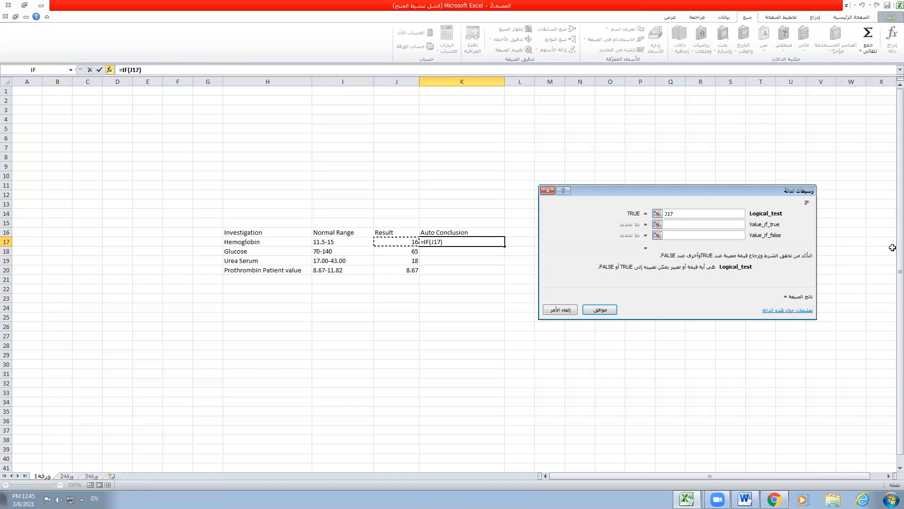
text(>)
text(11.)
text(4)
- Begin a nested IF as the value if true, with the condition if(J17<15.1
click(688, 223)
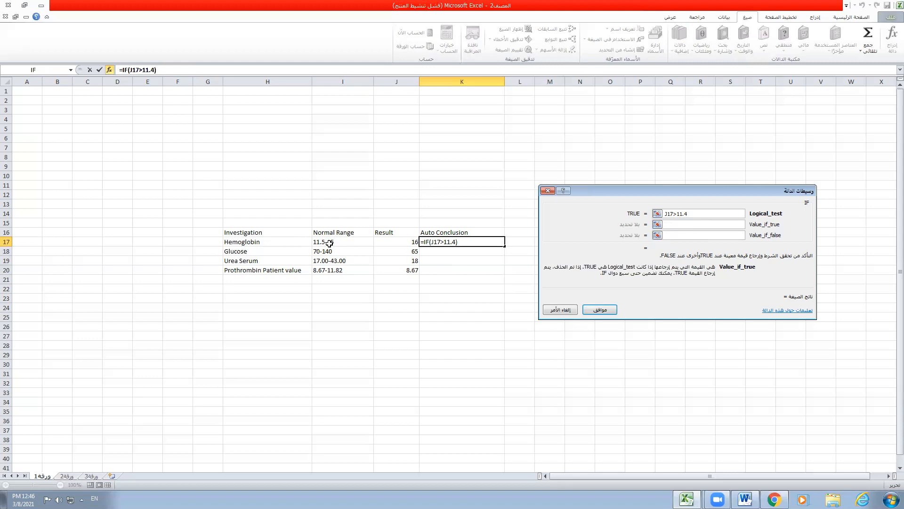
text(if())
click(407, 241)
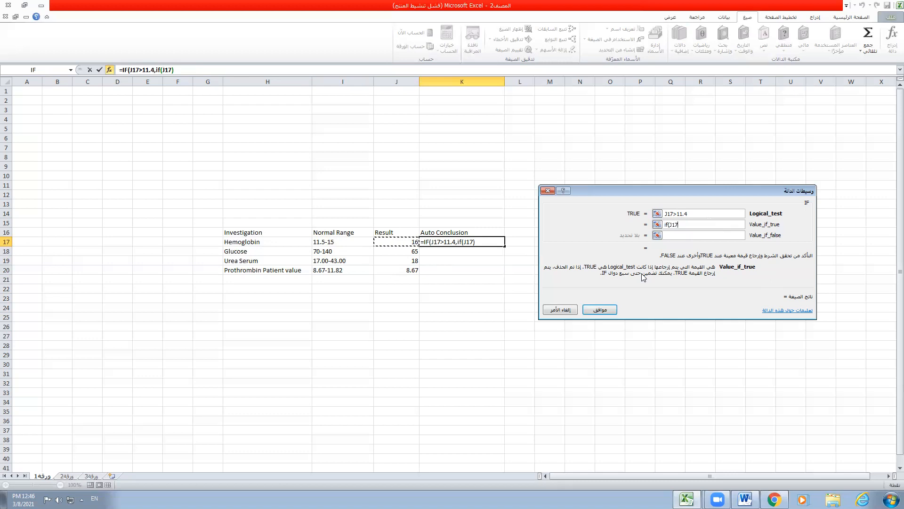
text(<)
text(16)
key(BackSpace)
text(5.1)
- Remove the quotation marks around the nested condition so it reads if(J17<15.1 again
drag(692, 226, 669, 225)
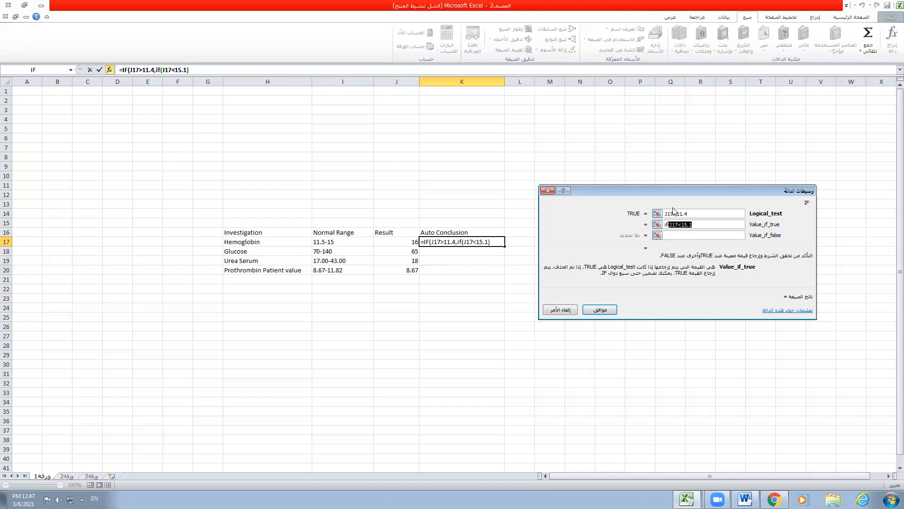
click(672, 213)
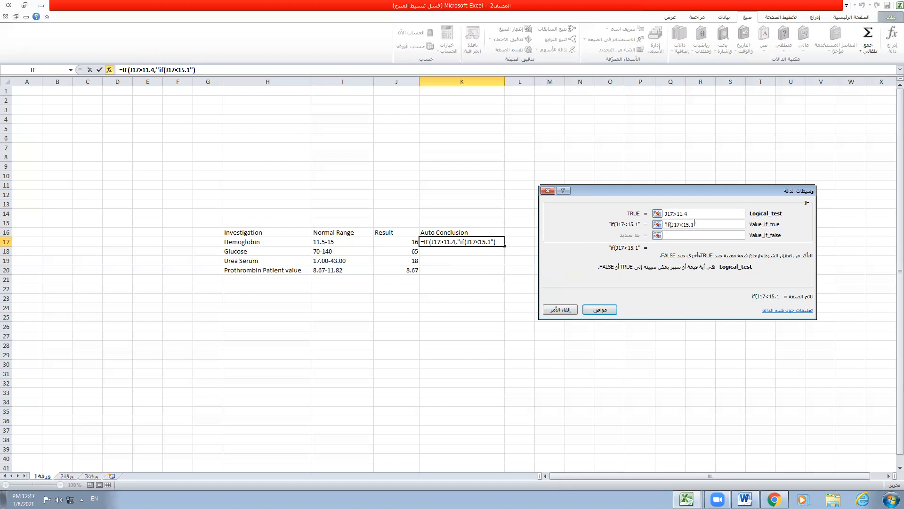
click(730, 226)
key(BackSpace)
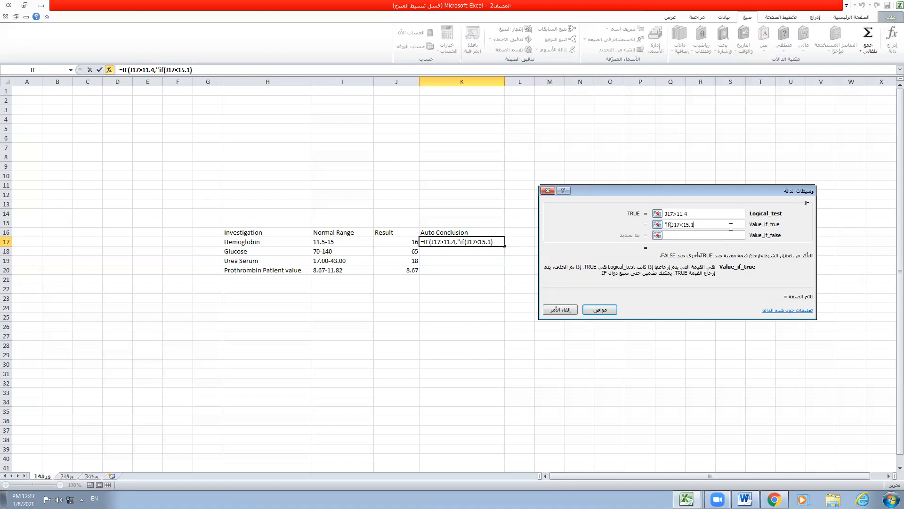
key(Home)
key(Delete)
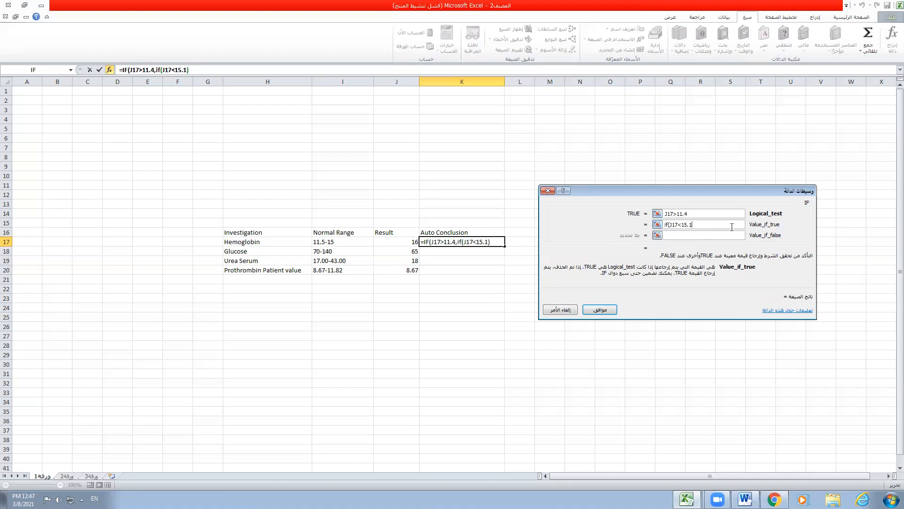
- Complete the nested IF with the outcomes "normal" and "high"
text(,)
text("normal)
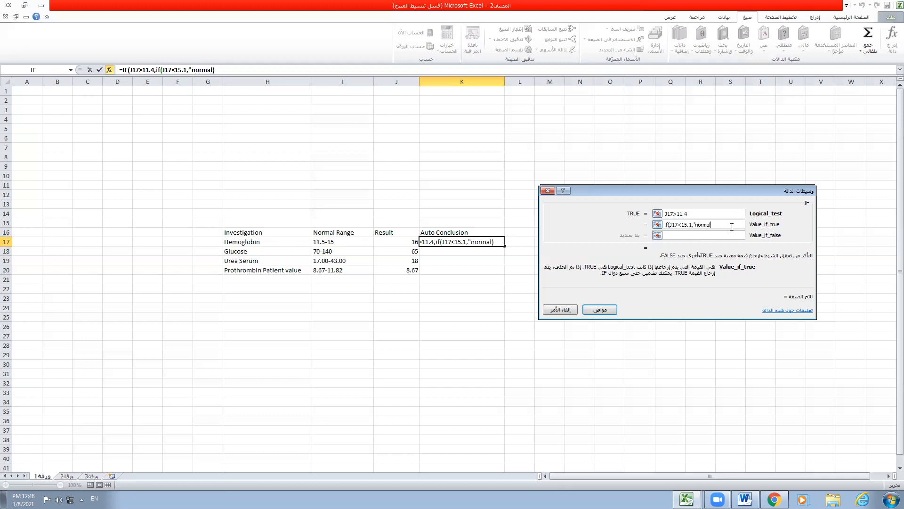
text(",)
text("high)
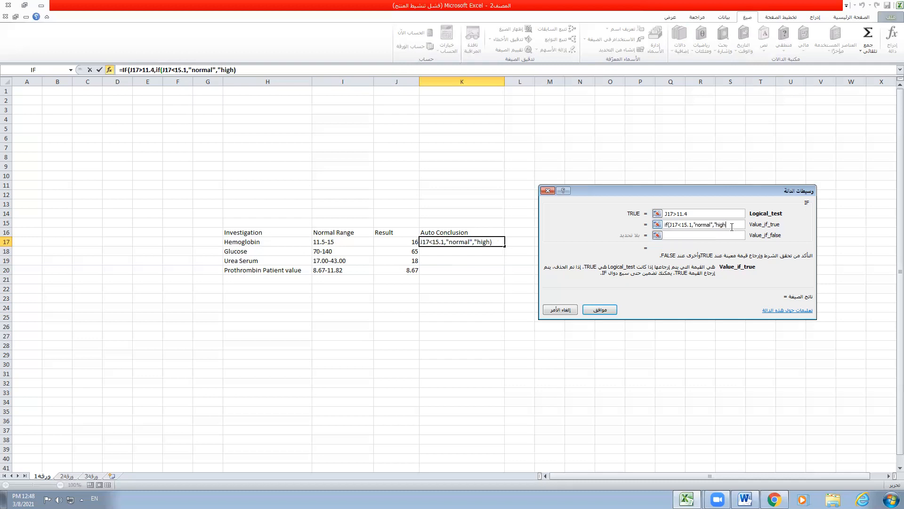
text(")
- Set the outer IF's value if false to low and apply the function to K17
click(694, 235)
text(low)
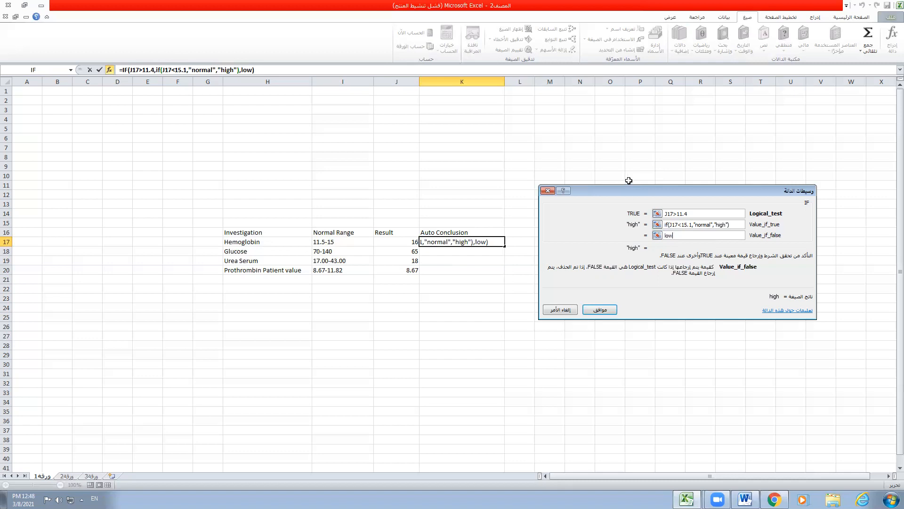
click(606, 313)
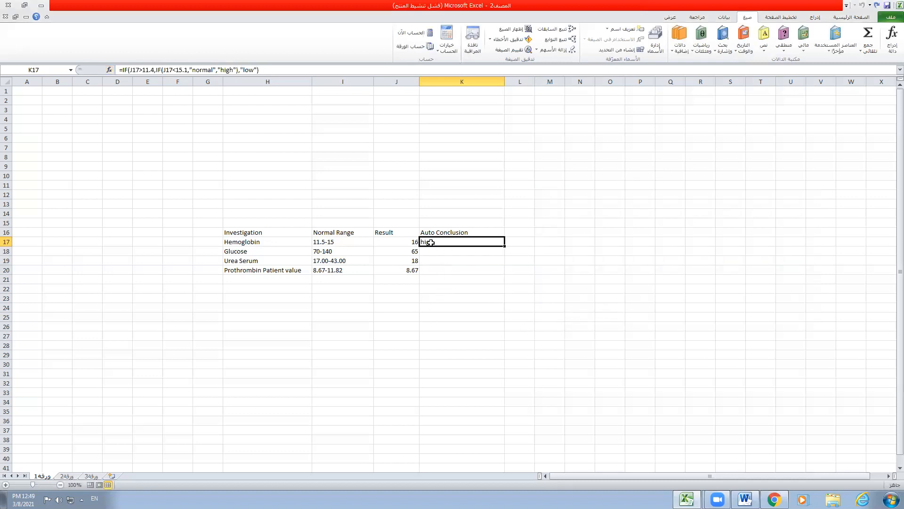
- Test the K17 formula by setting the Hemoglobin result in J17 to 2, then to 12
click(456, 298)
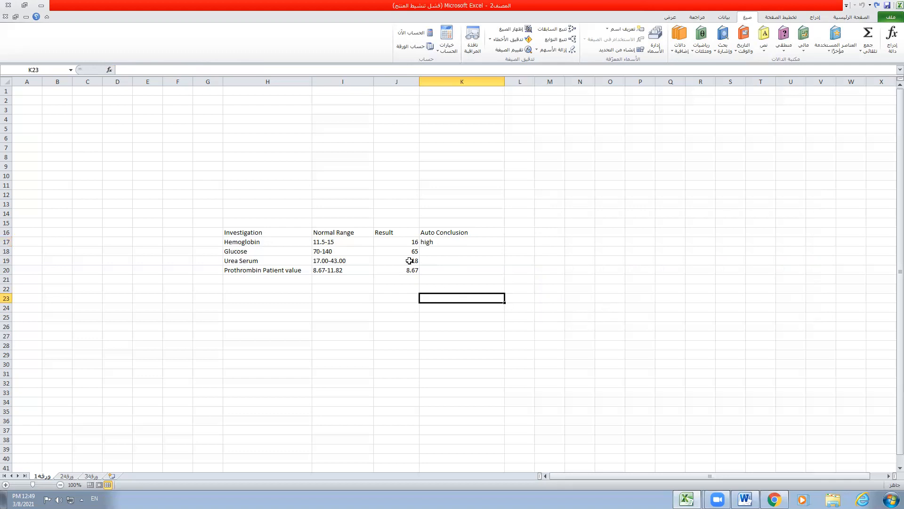
click(404, 244)
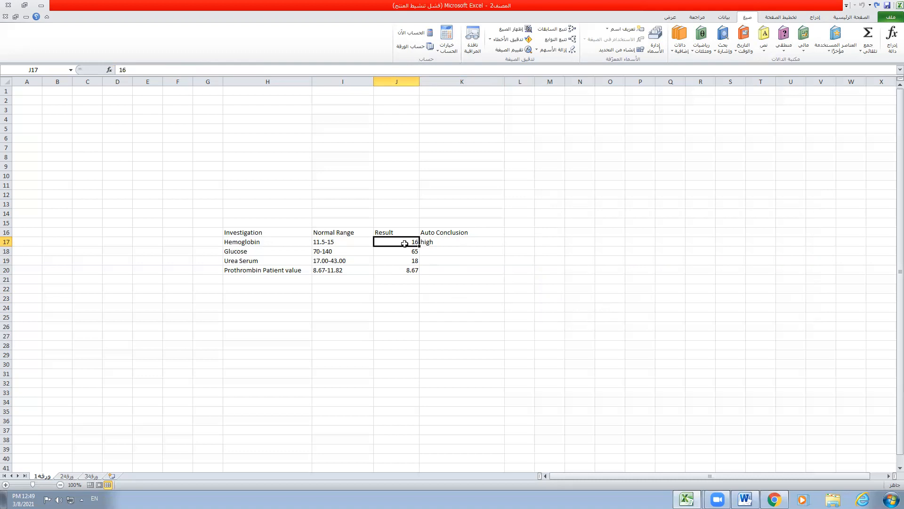
click(343, 244)
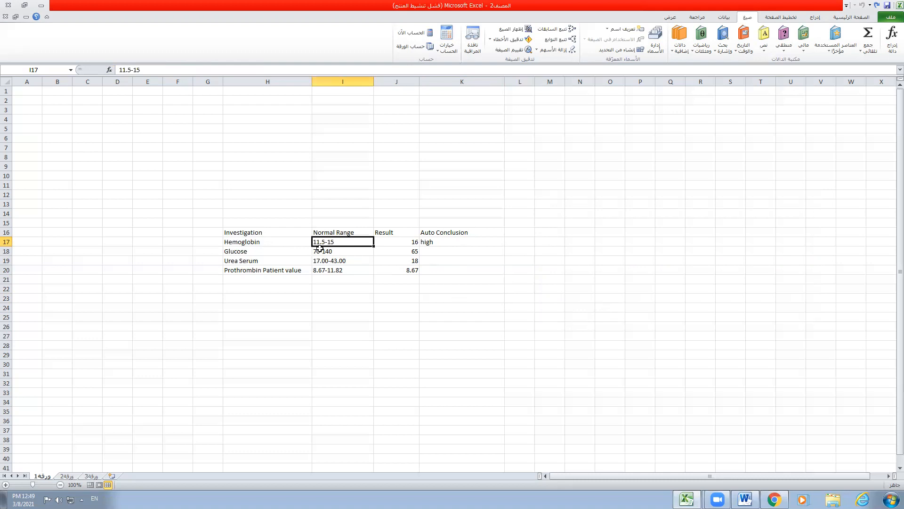
click(388, 244)
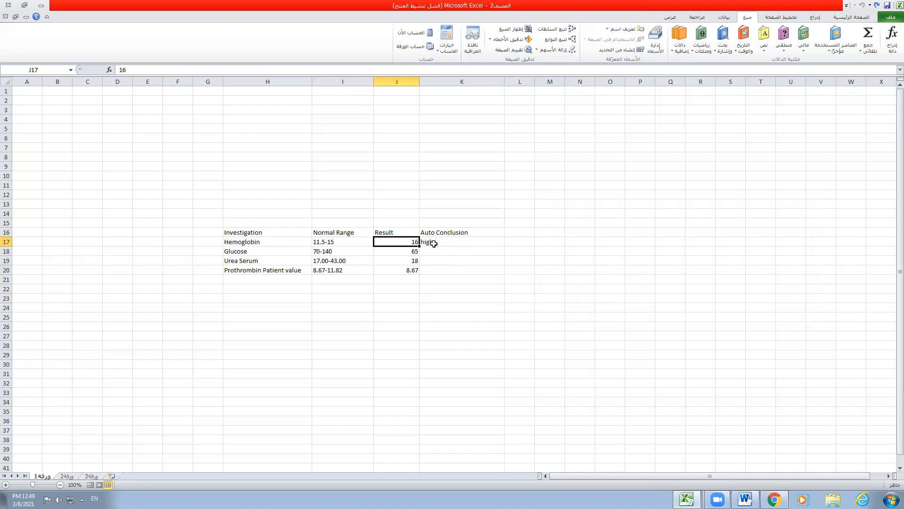
text(2)
key(Return)
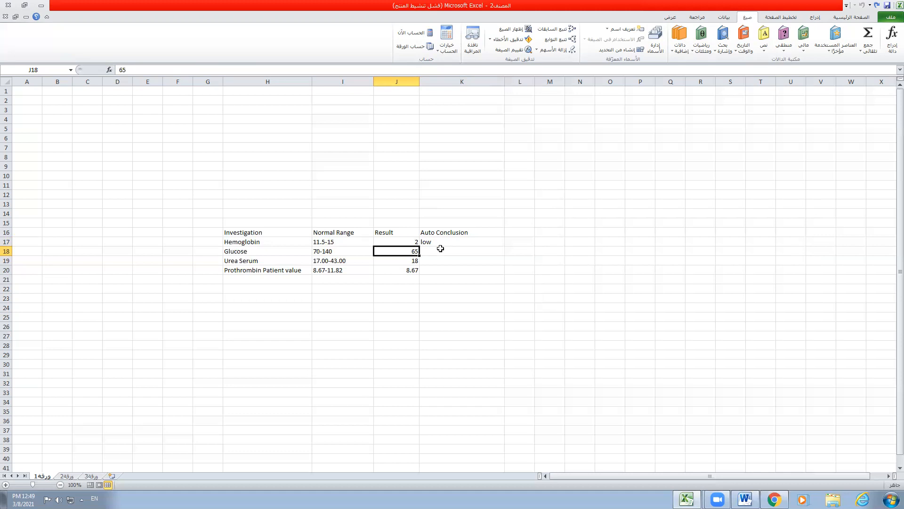
click(417, 242)
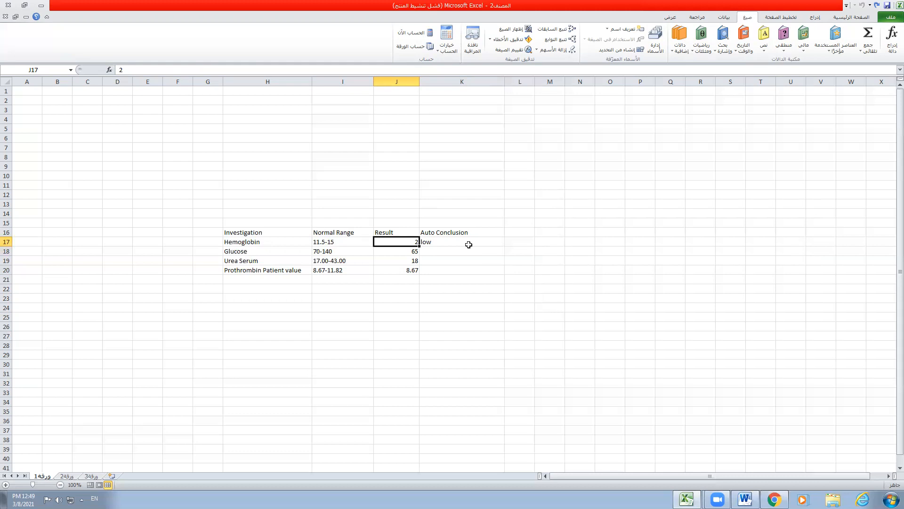
text(12)
click(469, 244)
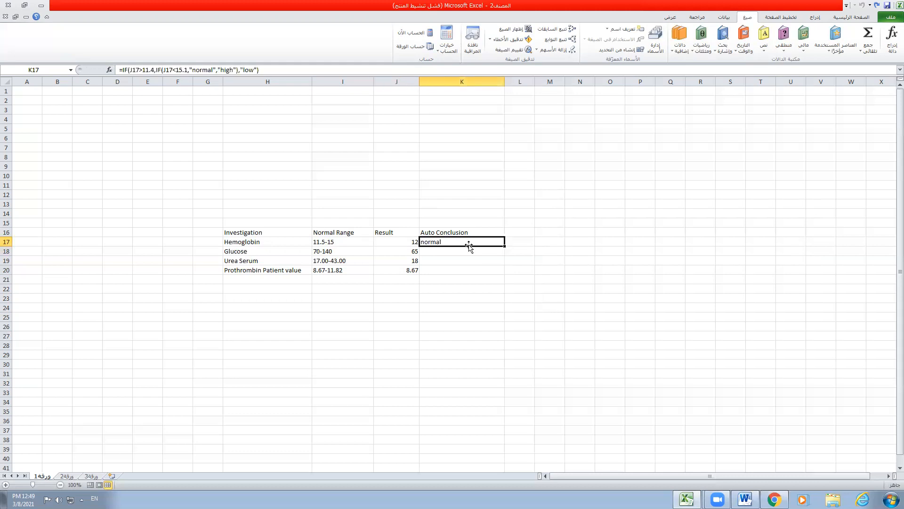
- Test the formula further by setting the Hemoglobin result to 16, then to 5
key(Left)
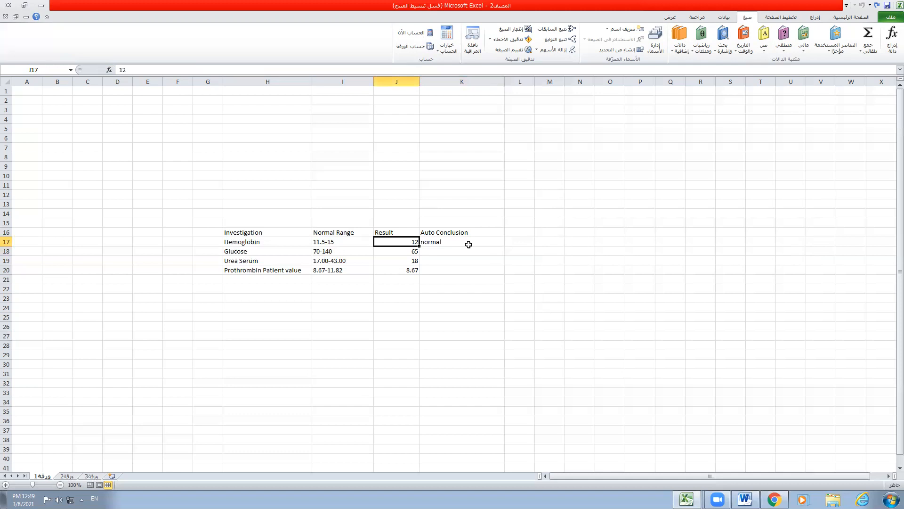
text(16)
key(Return)
key(Up)
text(5)
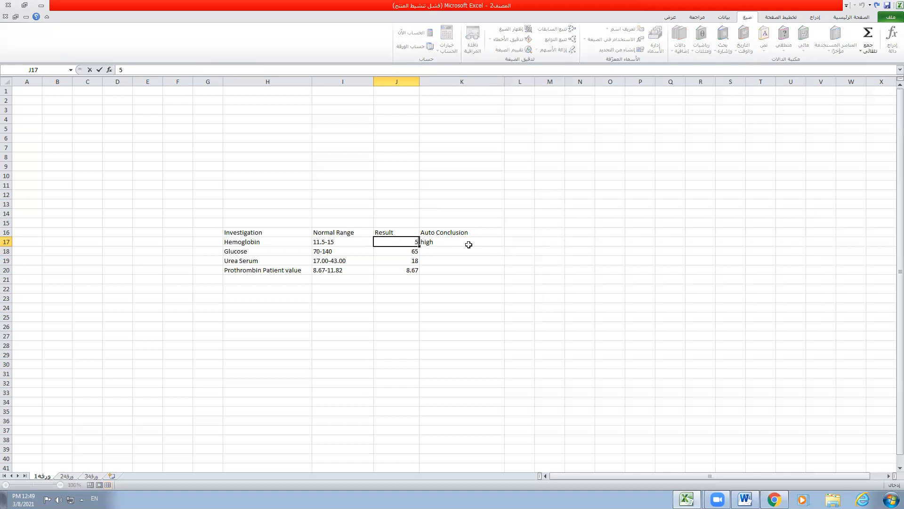
key(Return)
key(Up)
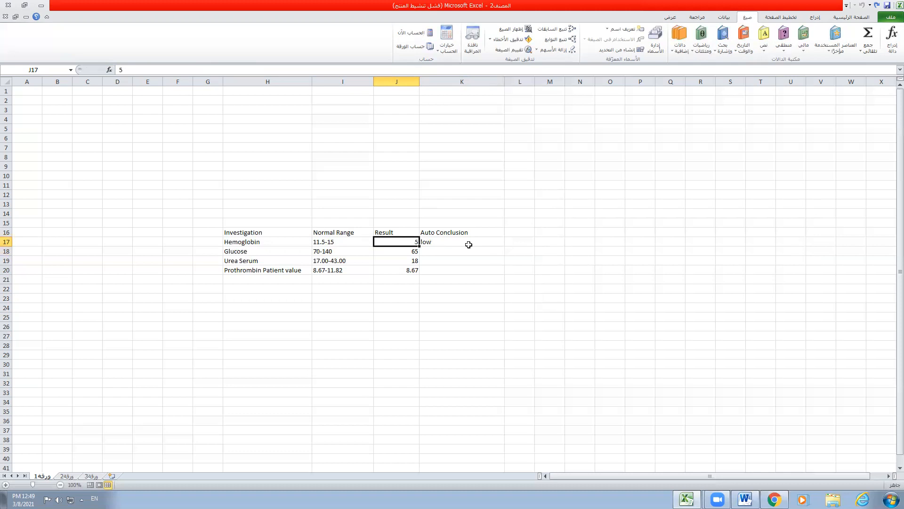
- Test the normal range limits by entering 11.5, 15 and 15.1 in turn as the Hemoglobin result
text(11.5)
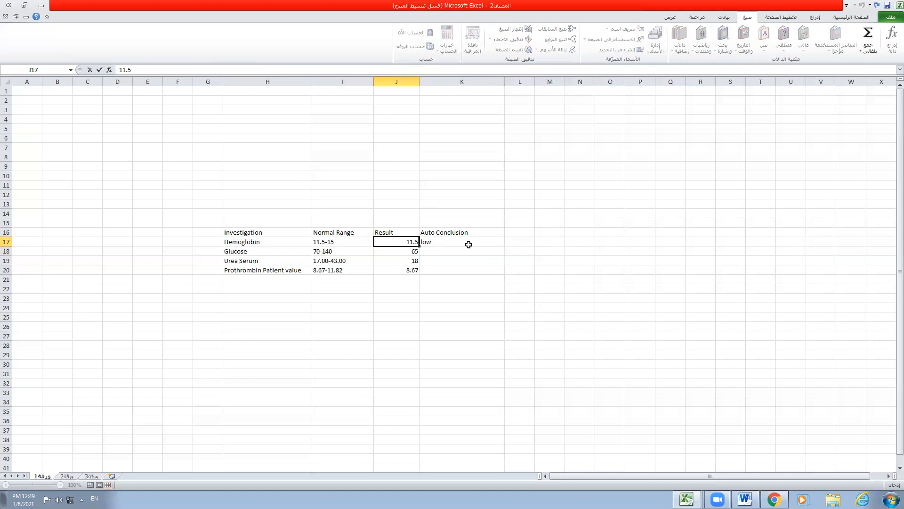
key(Return)
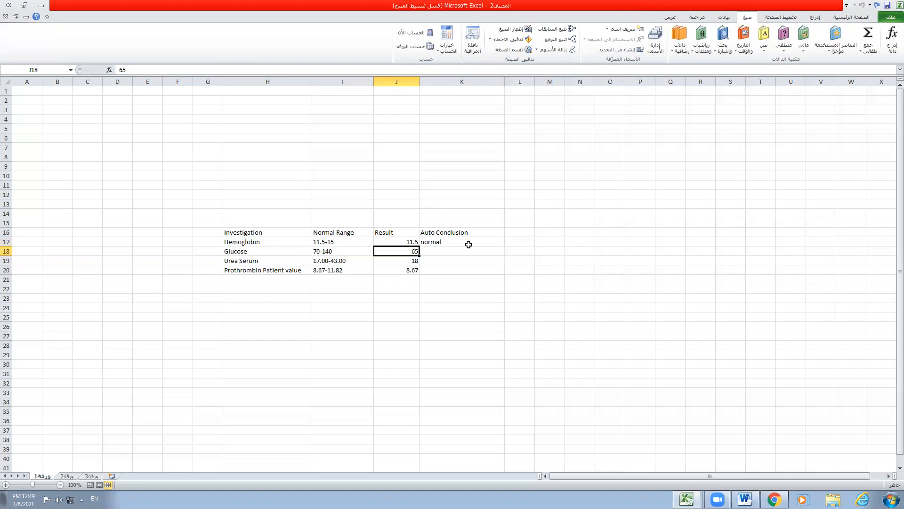
key(Up)
key(Delete)
text(15)
key(Return)
key(Up)
text(15.1)
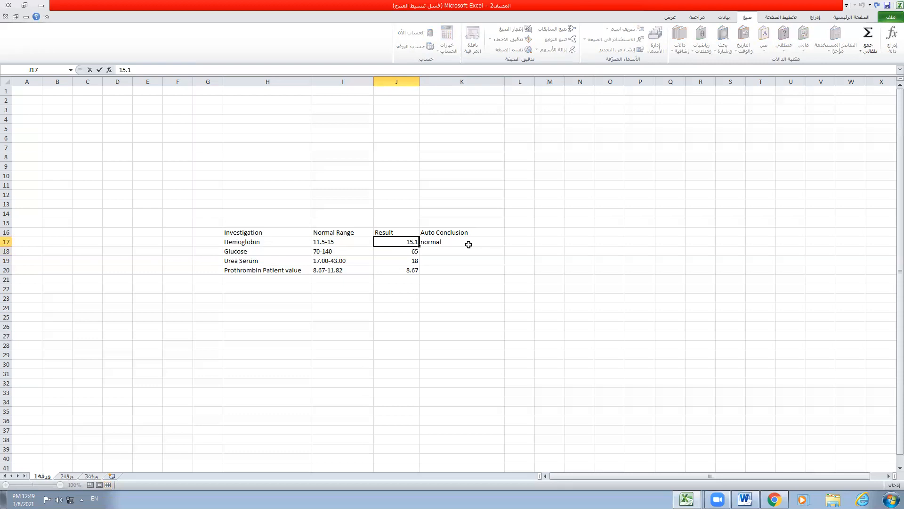
key(Return)
key(Up)
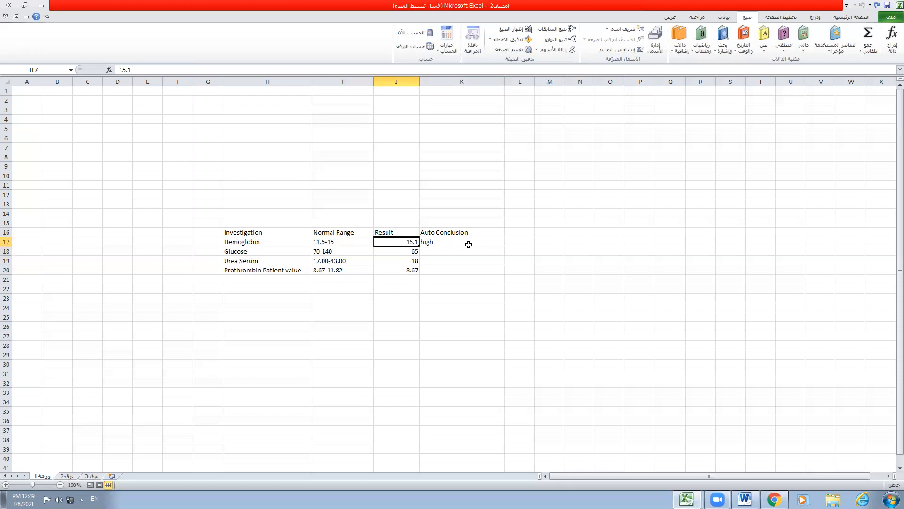
- Check the lower limit with a Hemoglobin result of 11.4, then set J17 to 11.5
text(11.4)
key(Return)
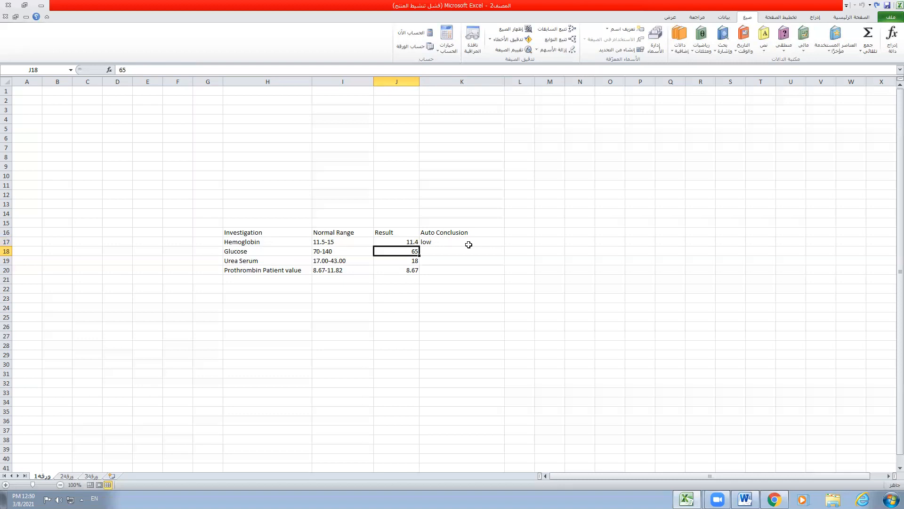
key(Up)
text(11.5)
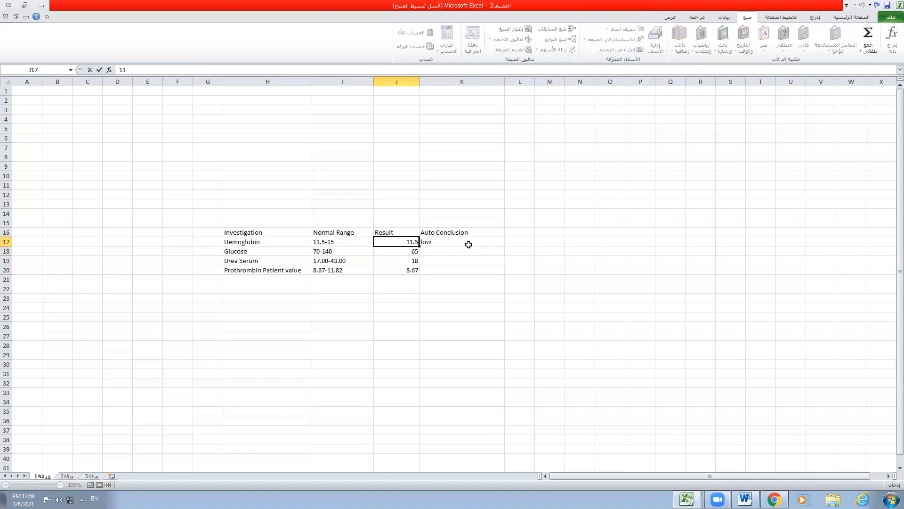
click(468, 245)
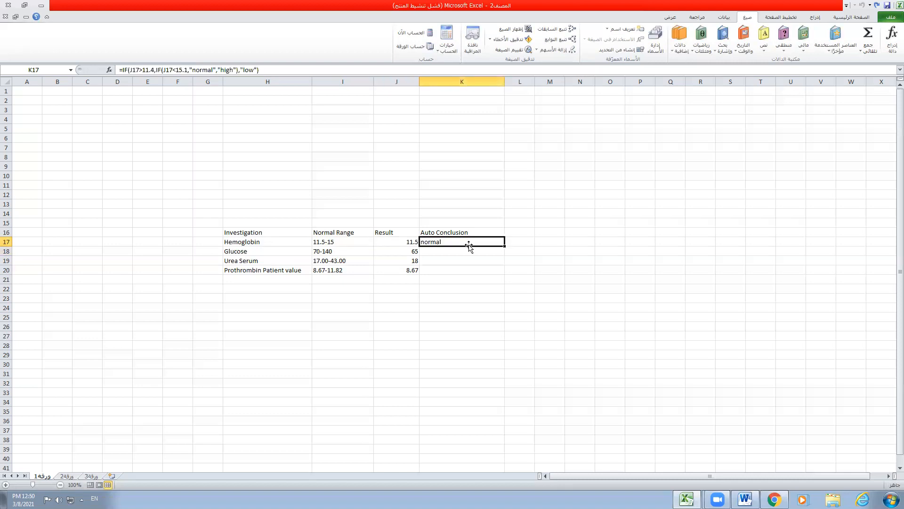
key(Down)
key(Up)
- Fill the Auto Conclusion formula from K17 down to K20
click(581, 288)
click(447, 241)
drag(503, 247, 502, 251)
drag(497, 270, 497, 273)
click(452, 344)
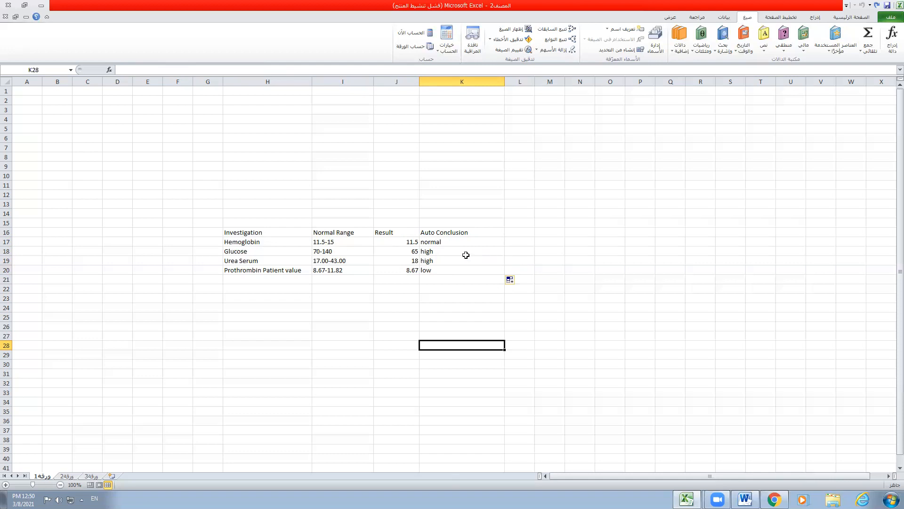
- Inspect the copied formula in K18 against the Glucose row's result and normal range
click(431, 252)
click(442, 358)
click(430, 251)
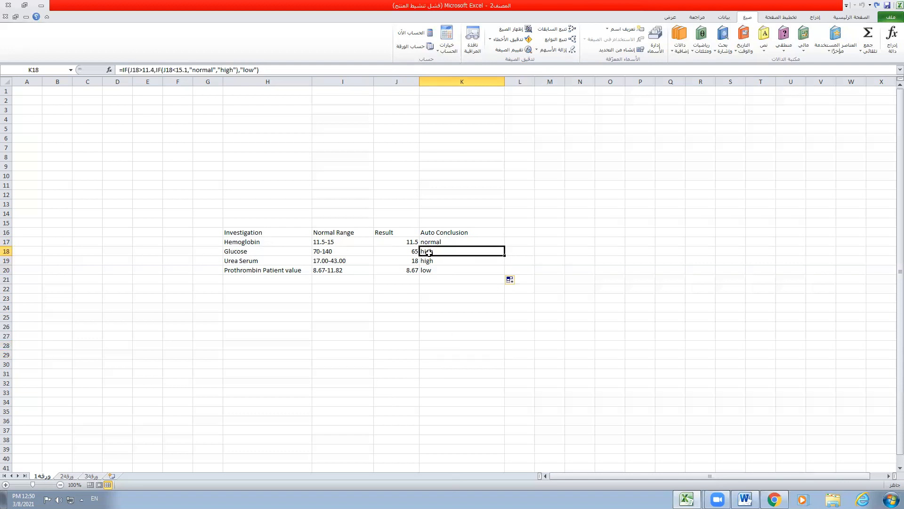
- Adapt the K18 formula to the Glucose range by using J18>69 as the lower test and J18<141 as the upper test
click(406, 252)
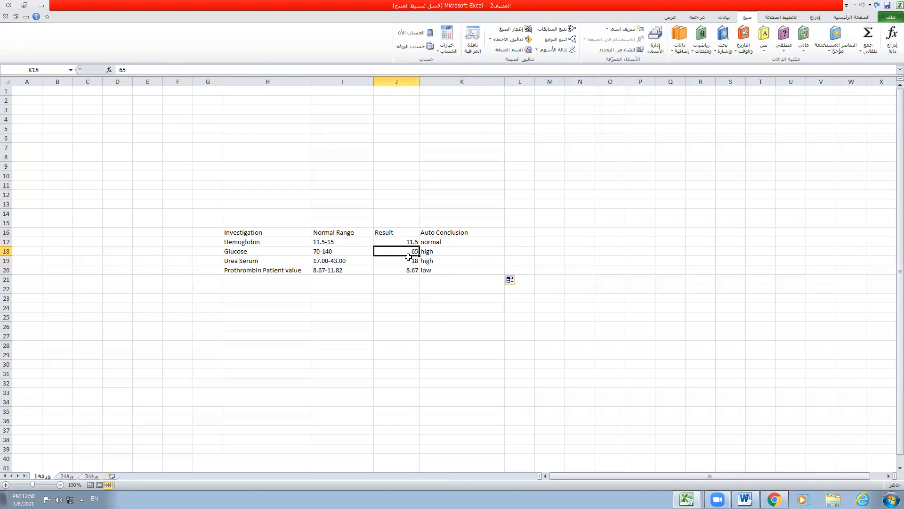
click(334, 254)
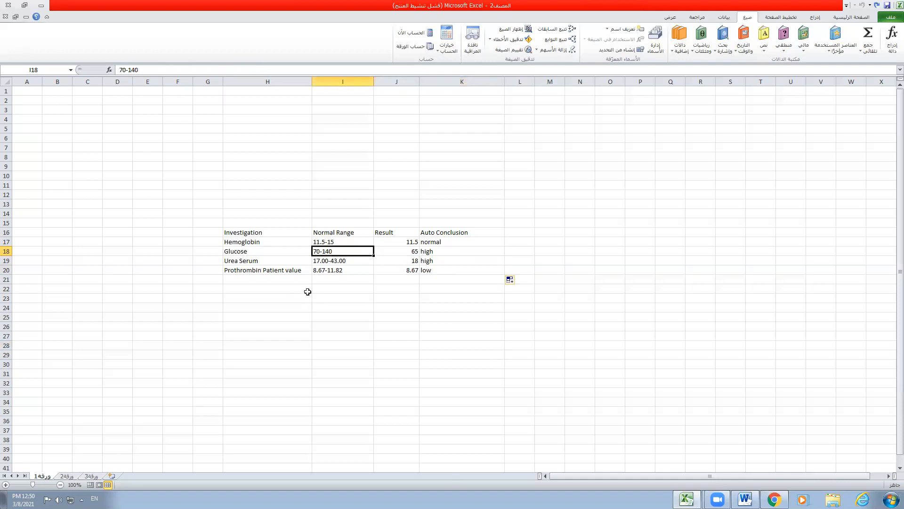
click(409, 252)
click(445, 252)
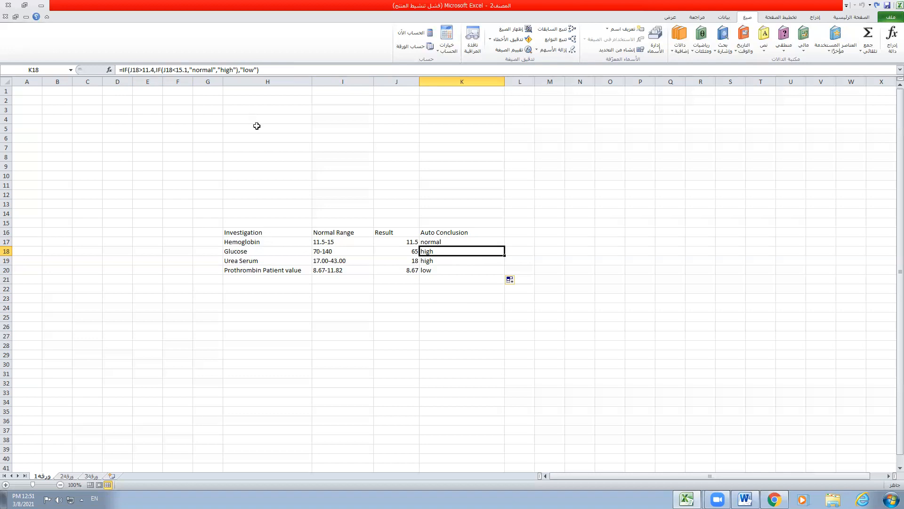
double_click(147, 71)
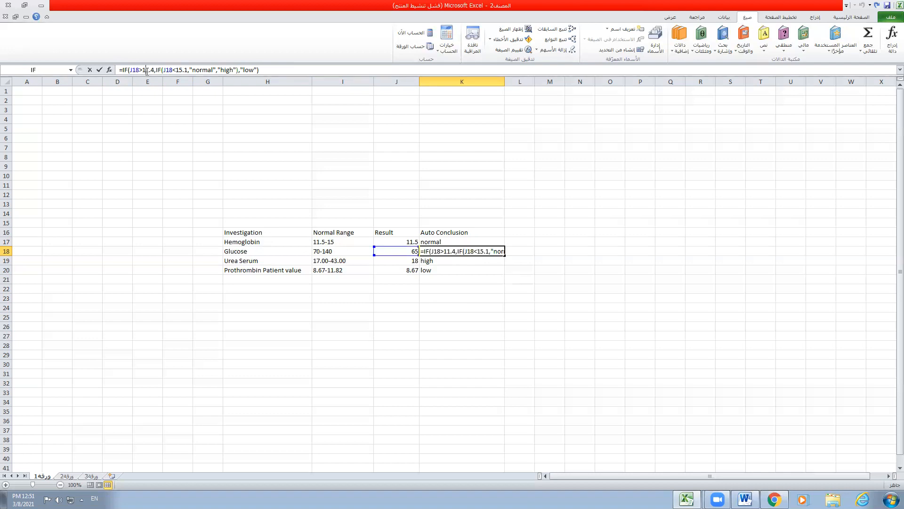
double_click(182, 70)
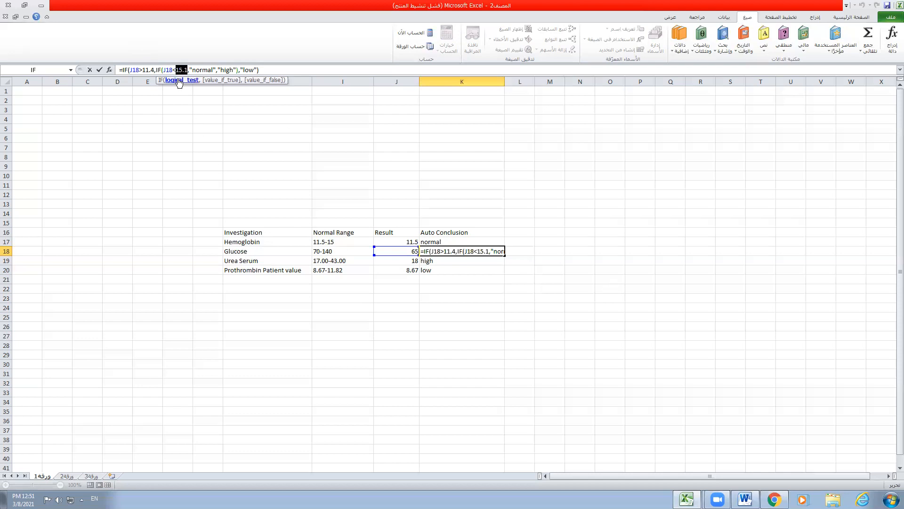
double_click(149, 70)
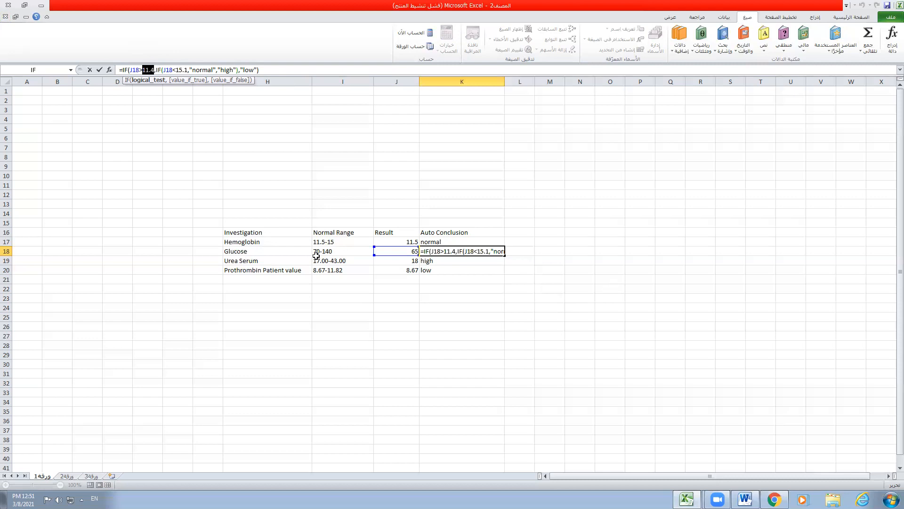
text(69)
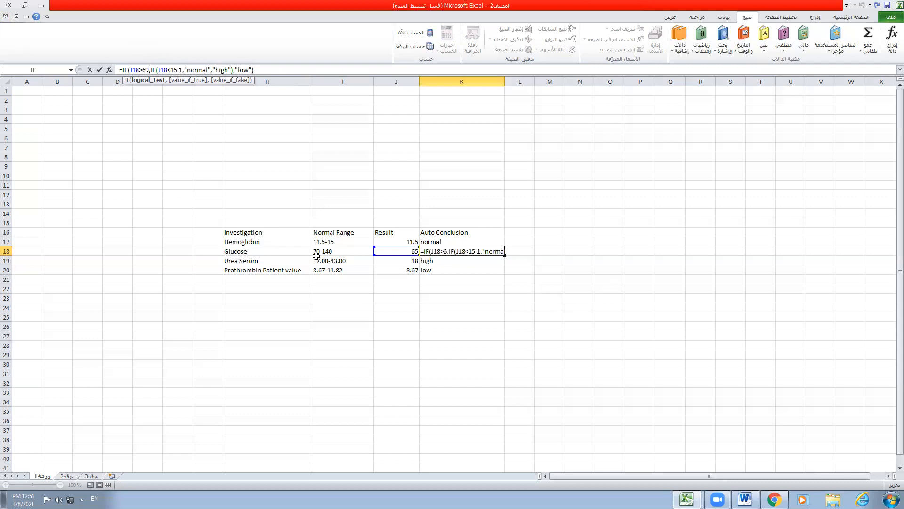
double_click(177, 70)
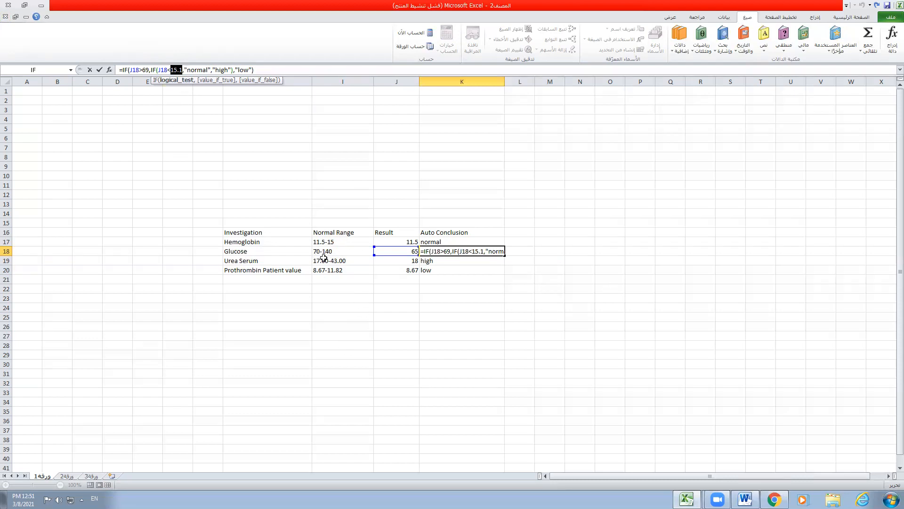
text(141)
click(257, 70)
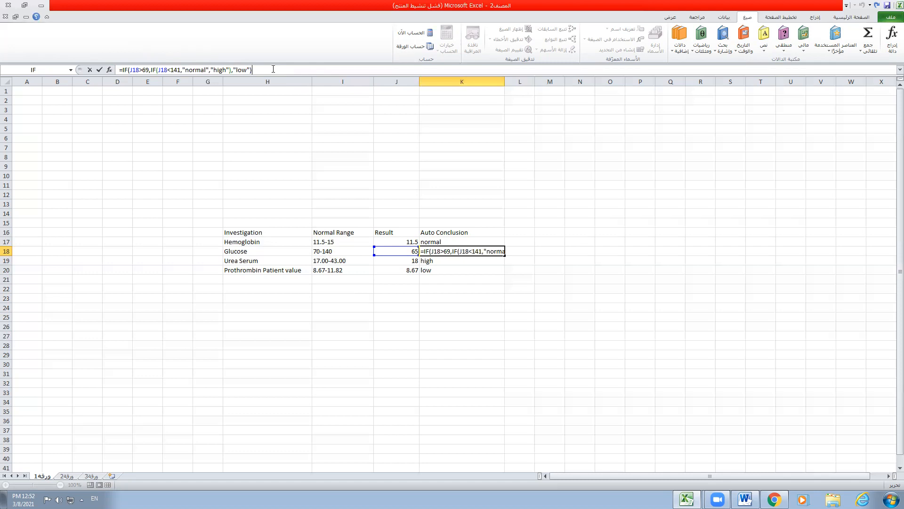
key(Return)
- Review the Glucose row across H18:K18, comparing its result and normal range with the automatic conclusion
click(480, 303)
click(431, 252)
click(424, 305)
click(398, 252)
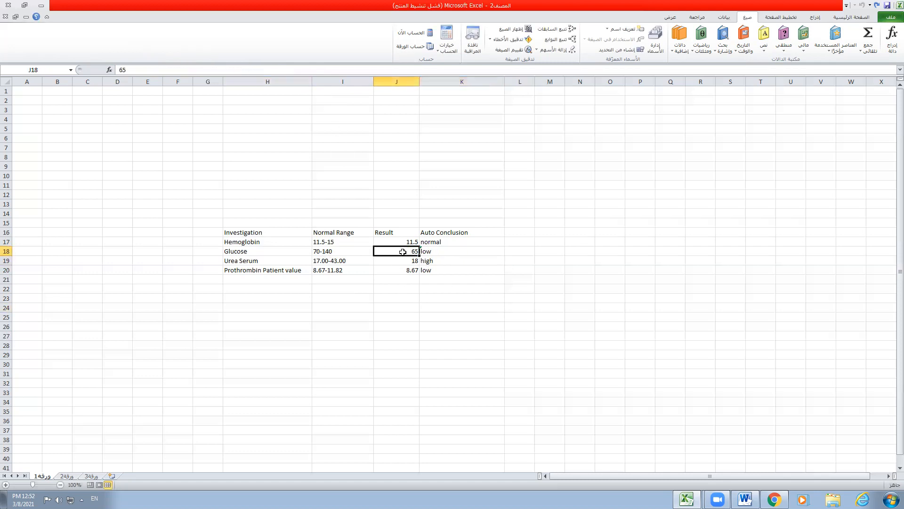
click(259, 251)
drag(259, 251, 462, 250)
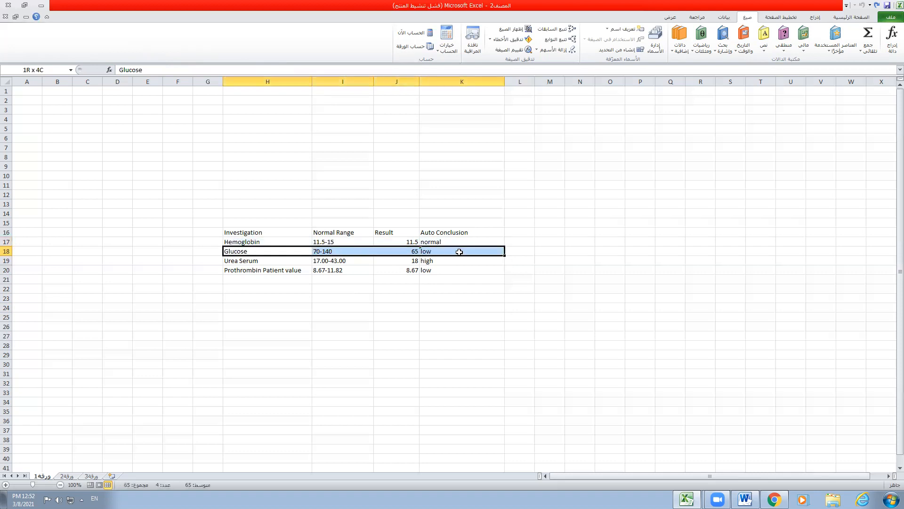
click(460, 399)
- Test the Glucose conclusion by entering 70 and 80 in turn as the result in J18
click(407, 252)
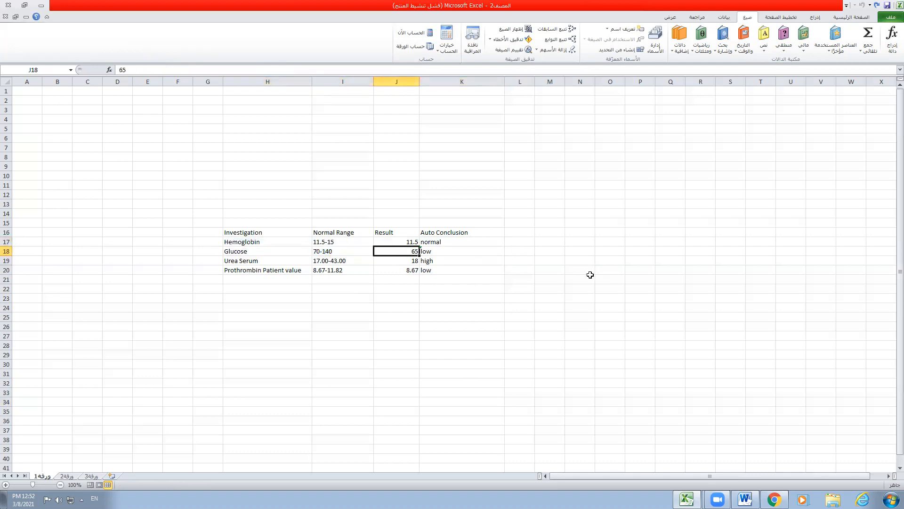
text(70)
key(Return)
key(Up)
text(80)
key(Return)
key(Up)
text(8)
- Test the upper end of the Glucose range by entering 140 and 135 in J18
click(318, 251)
click(413, 251)
text(140)
key(Return)
key(Up)
text(135)
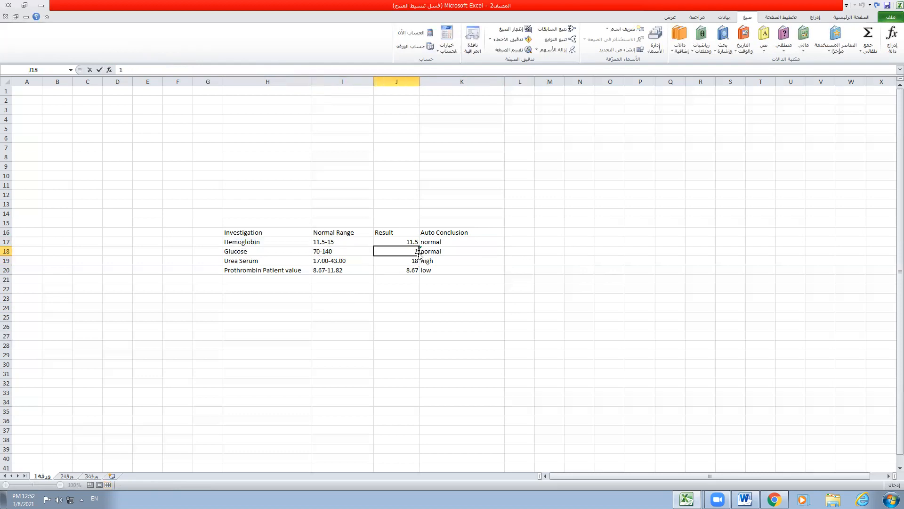
key(Return)
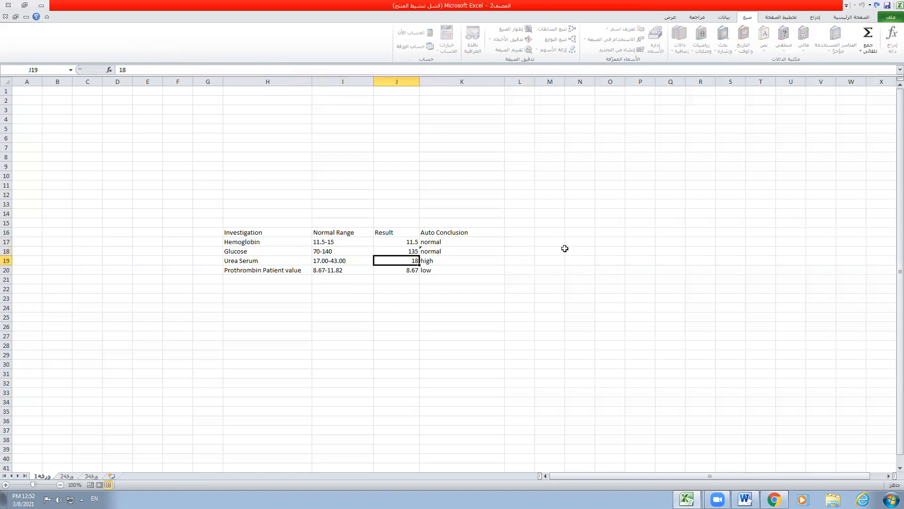
- Test the Glucose conclusion with a result of 125, followed by a very high result of 1000
key(Up)
text(125)
key(Return)
key(Up)
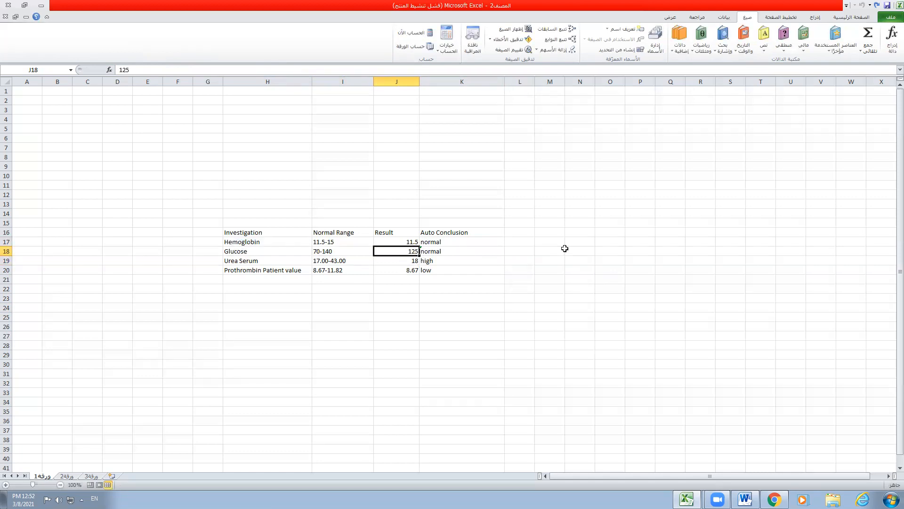
text(1)
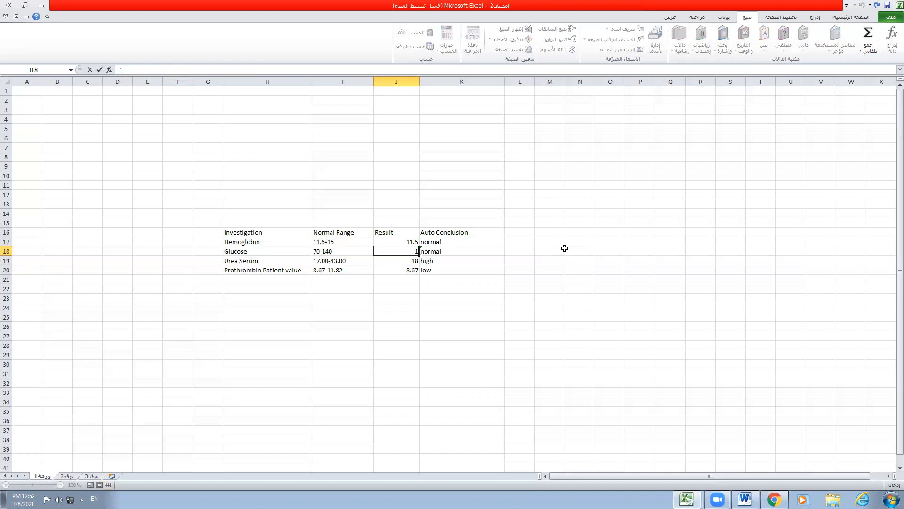
text(1000)
key(Return)
key(Up)
key(Return)
key(Up)
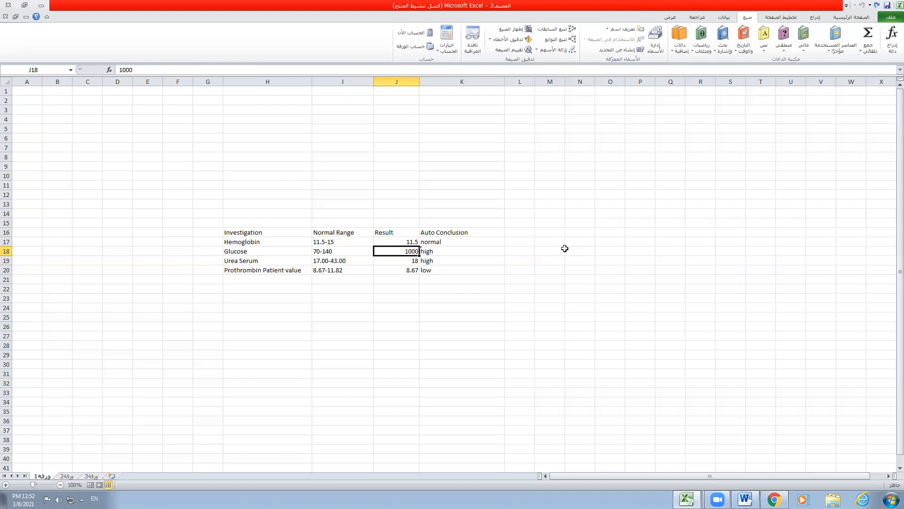
- Clear the Glucose test value and set the result in J18 to 65
key(Delete)
text(17.0)
key(Return)
key(Up)
text(65)
key(Return)
key(Up)
key(Right)
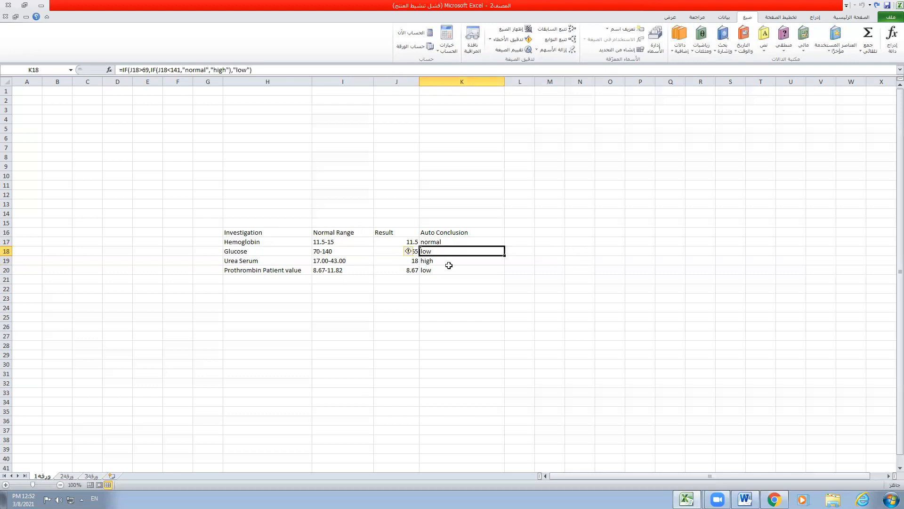
- Adapt the K19 formula to the Urea Serum range by using 16.99 as the lower limit and 43.1 as the upper limit
drag(449, 264, 273, 260)
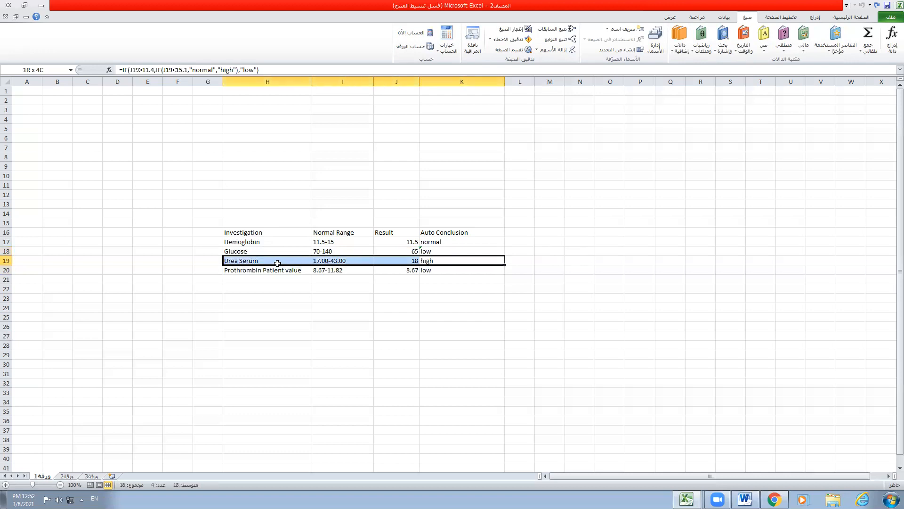
click(436, 294)
click(436, 262)
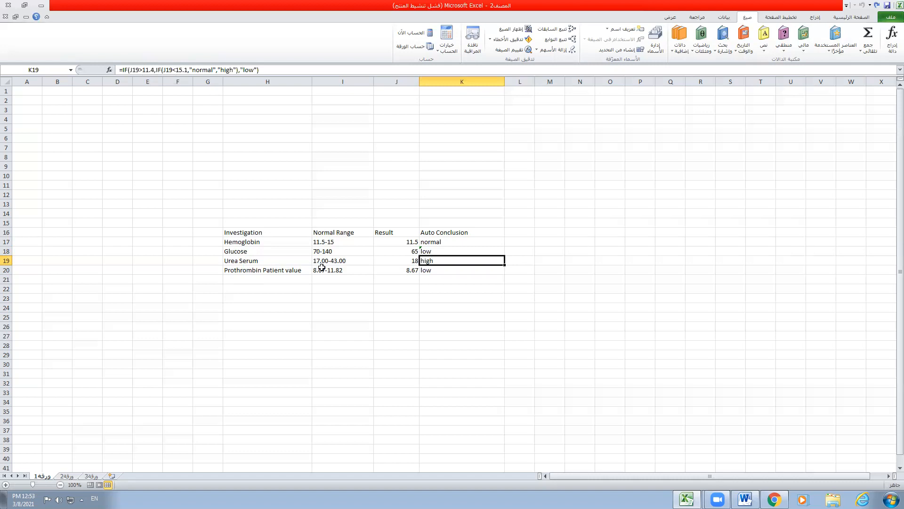
double_click(148, 69)
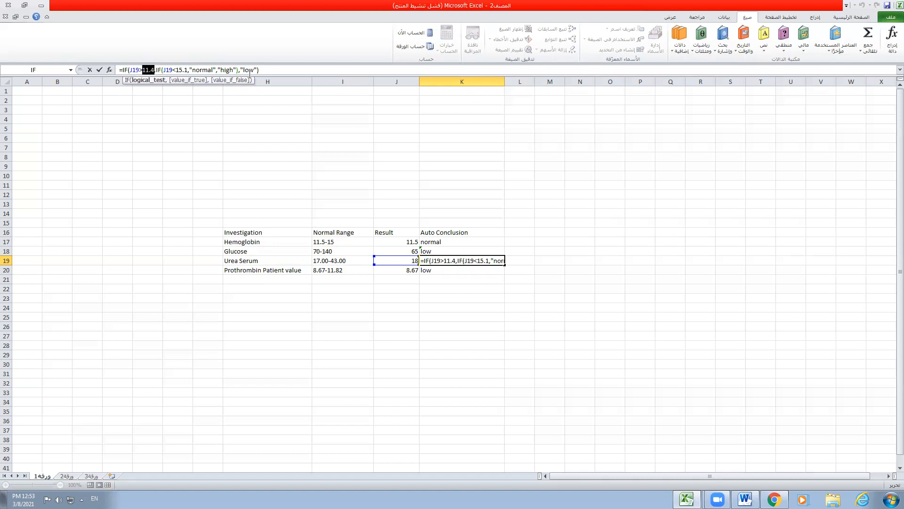
text(16.99)
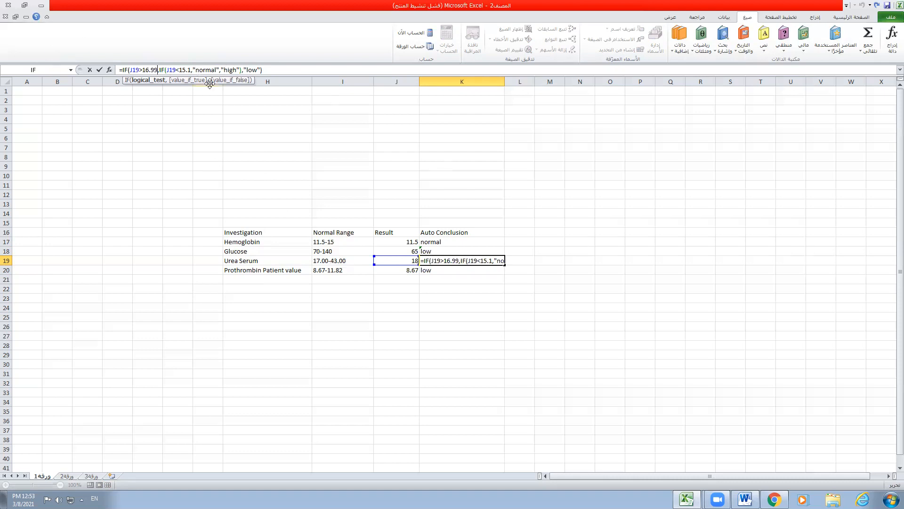
double_click(185, 70)
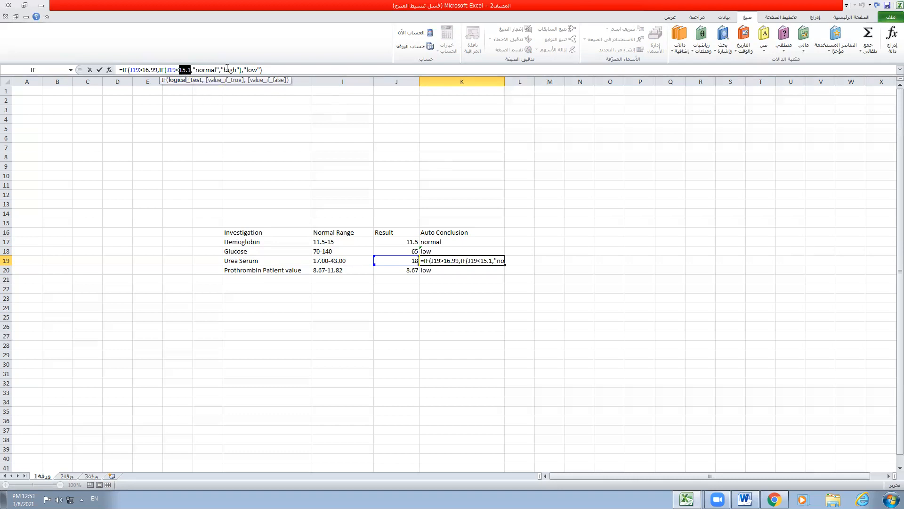
text(43.)
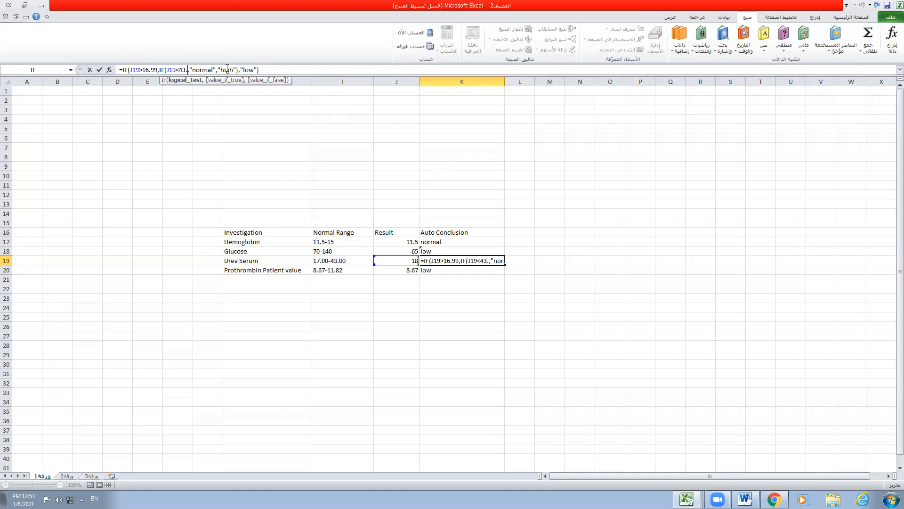
text(1)
key(Return)
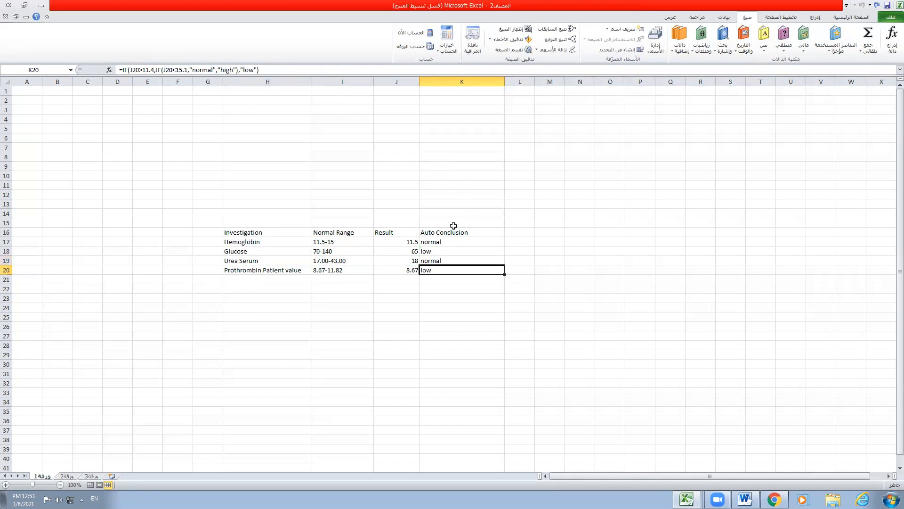
- Test the Urea Serum conclusion by entering 16, 17 and 40 in turn as the result in J19
click(431, 260)
click(406, 261)
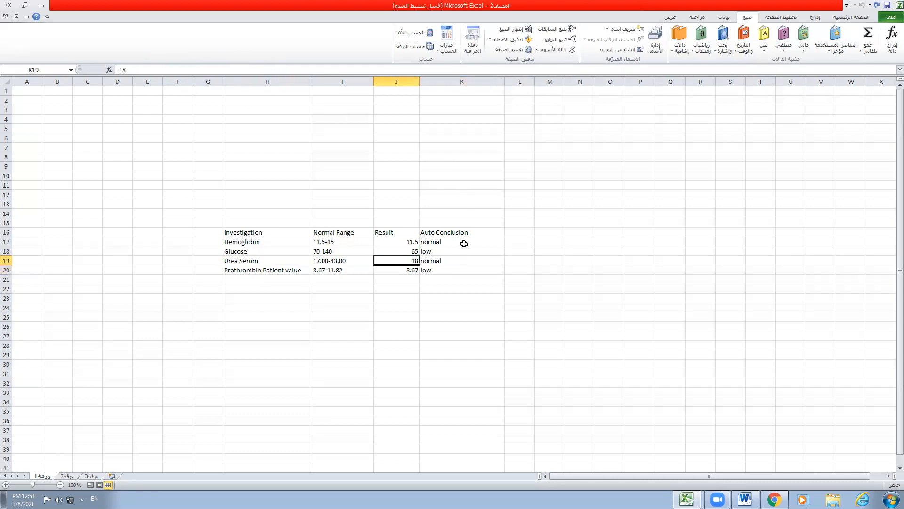
text(16)
key(Return)
key(Up)
text(17)
key(Return)
key(Up)
text(40)
key(Return)
- Test the Urea Serum conclusion with results of 25 and 43 in J19
key(Up)
text(25)
key(Return)
key(Up)
text(43)
key(Return)
- Check the Urea Serum conclusion above the range with 44, then set J19 to 18
key(Up)
text(44)
key(Return)
key(Up)
text(1)
key(Return)
- Adapt the K20 formula to the Prothrombin range by using 8.66 as the lower limit and 11.83 as the upper limit
key(Right)
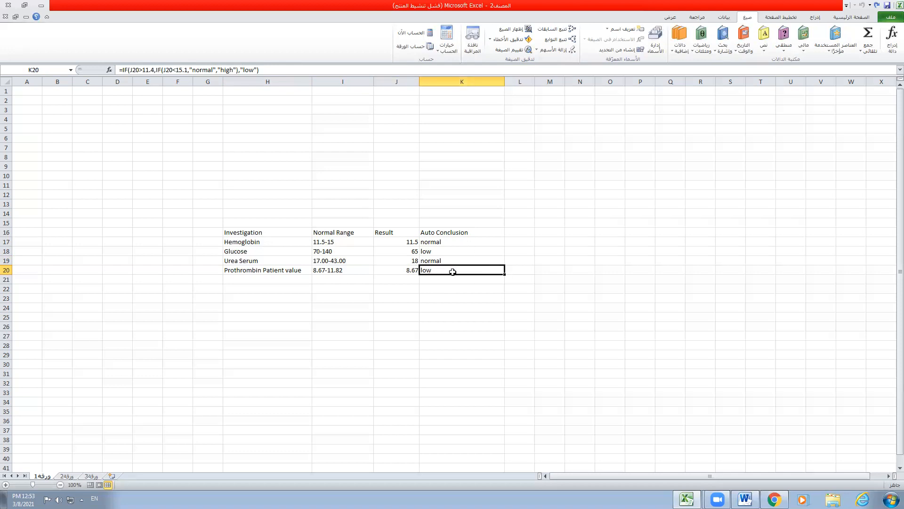
click(438, 299)
click(449, 270)
double_click(148, 70)
text(8.66)
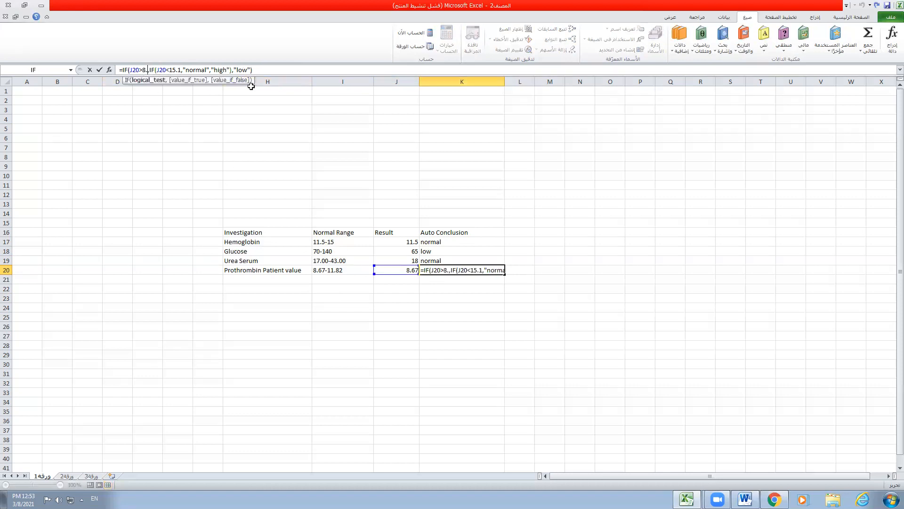
click(339, 271)
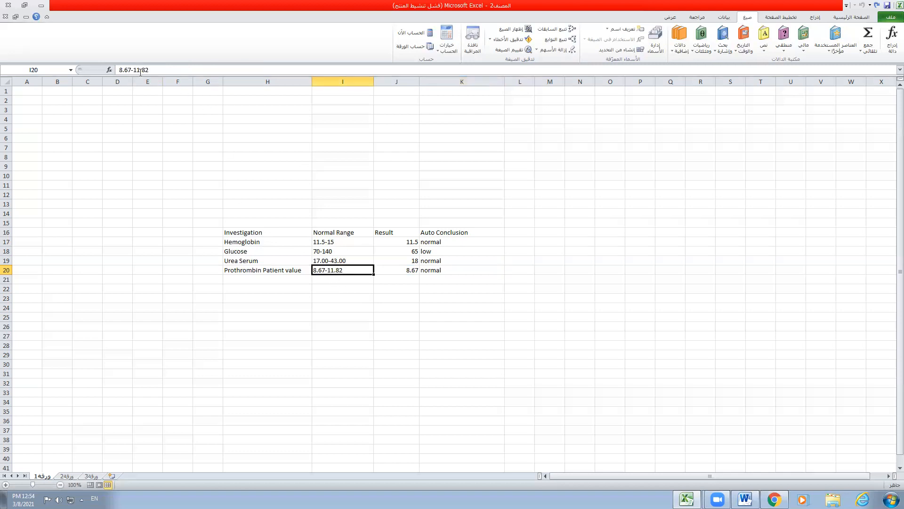
click(445, 270)
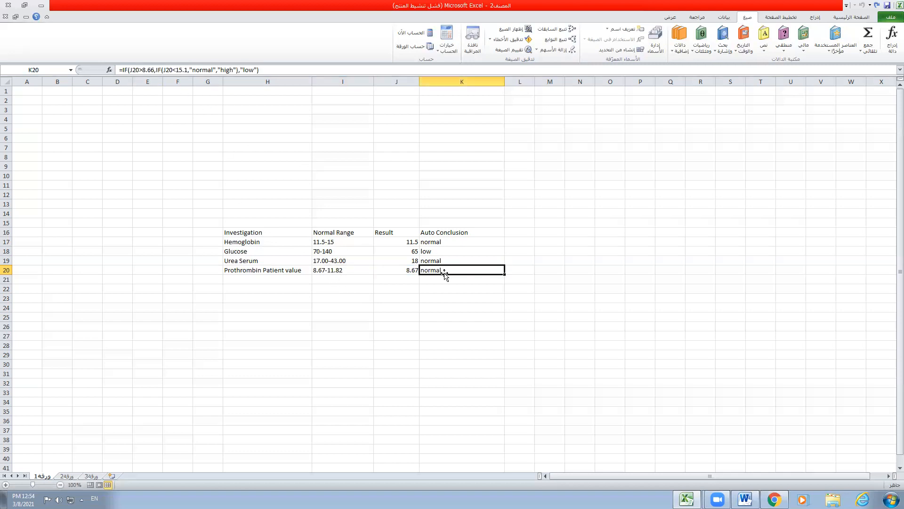
double_click(182, 69)
text(11.83)
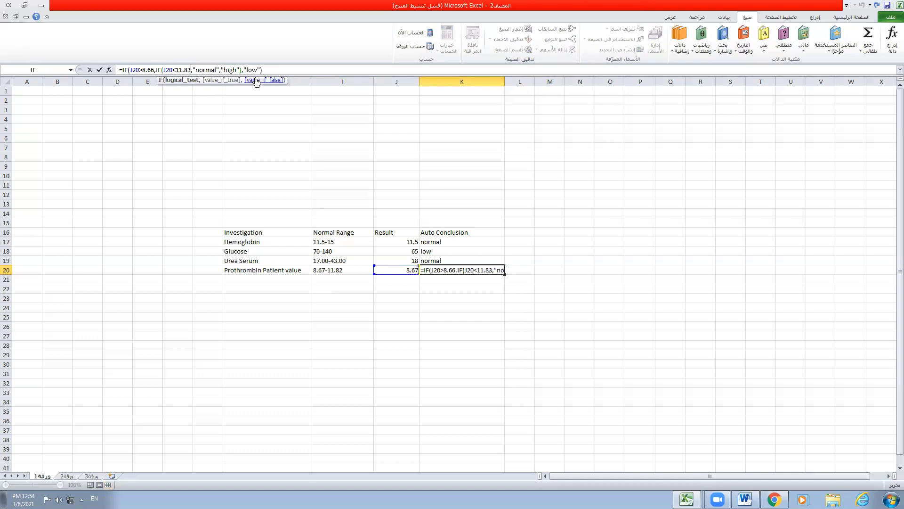
key(Return)
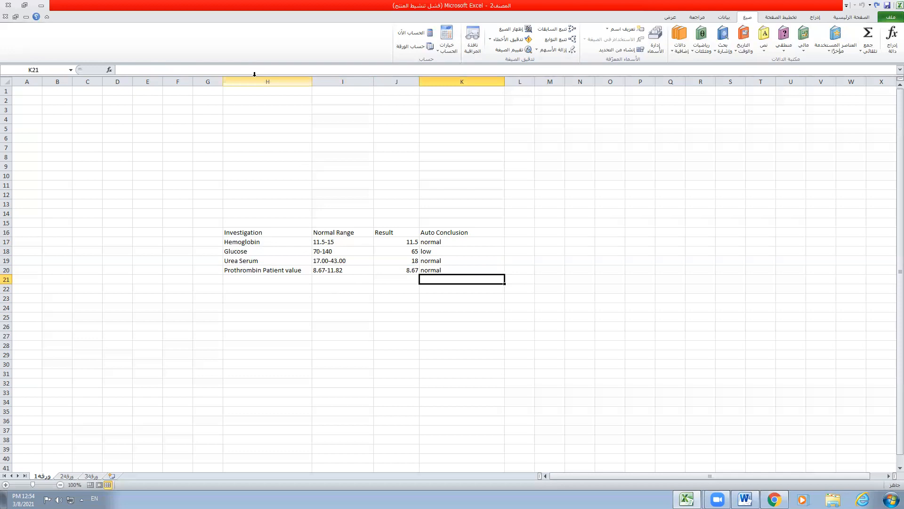
- Test the Prothrombin conclusion with a result of 8, then set J20 to 8.67
click(423, 271)
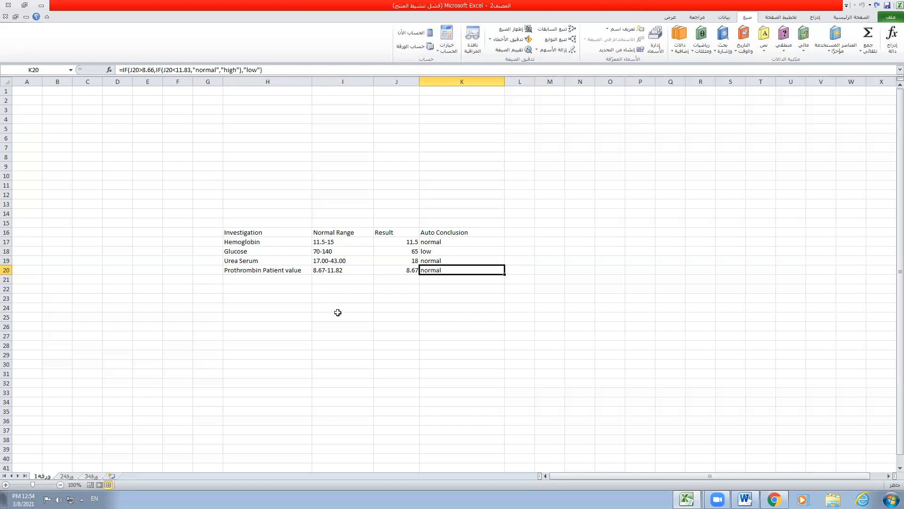
click(413, 270)
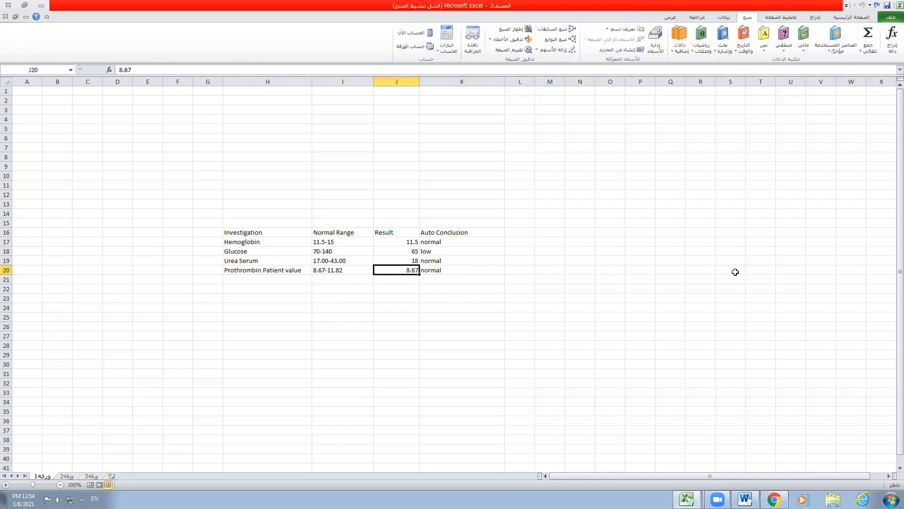
key(Delete)
text(8)
key(ctrl+Return)
text(8.67)
key(Return)
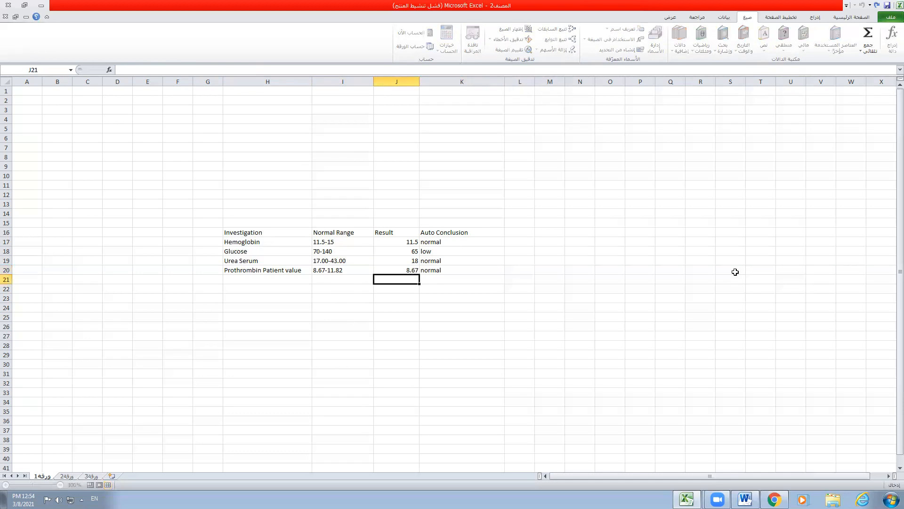
- Test the Prothrombin conclusion with results of 77, 11.82 and 12 in J20, then set J20 to 9
key(Up)
text(77)
key(ctrl+Return)
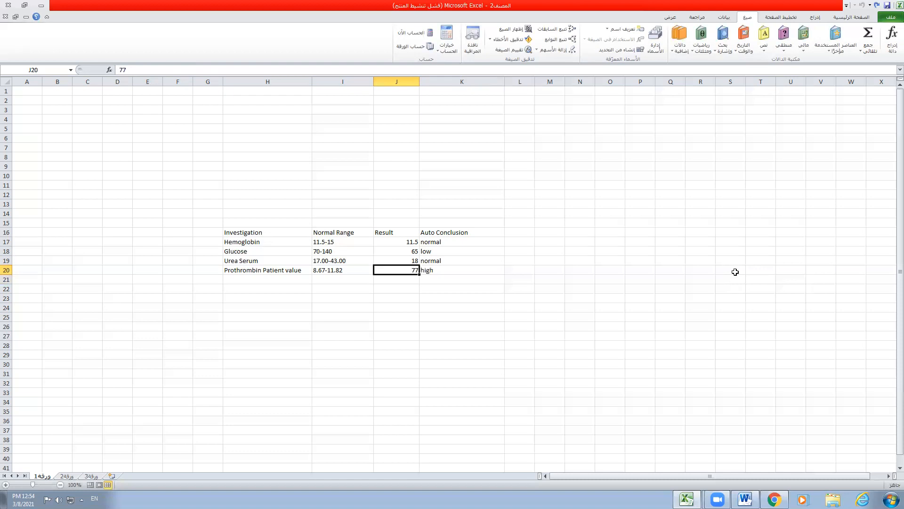
text(11.82)
key(ctrl+Return)
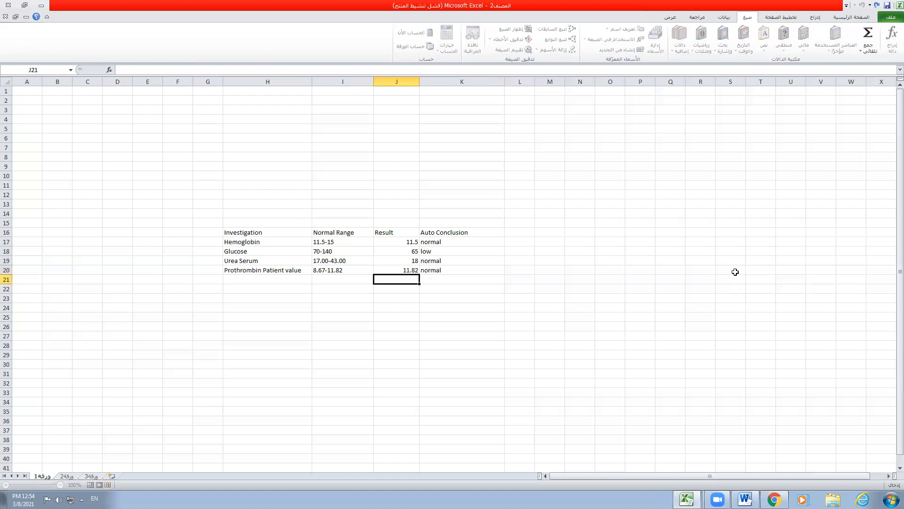
text(12)
key(ctrl+Return)
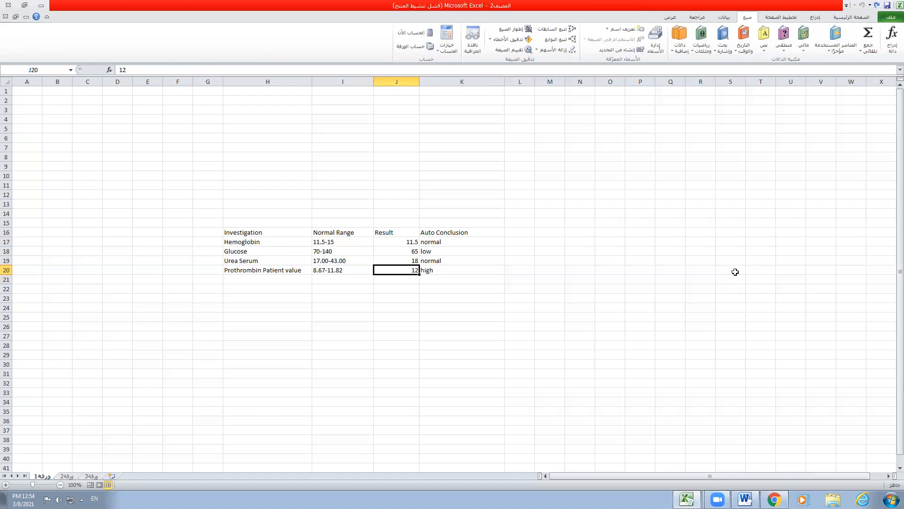
text(9)
key(Tab)
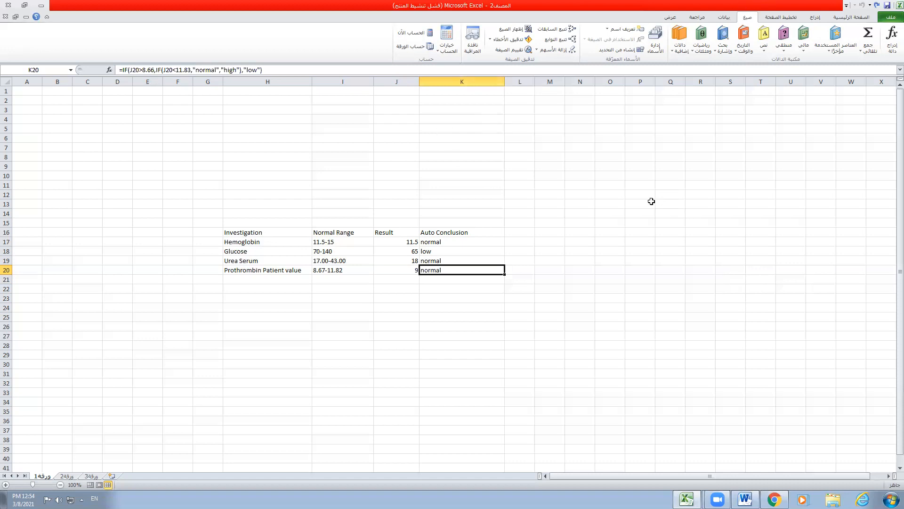
click(443, 320)
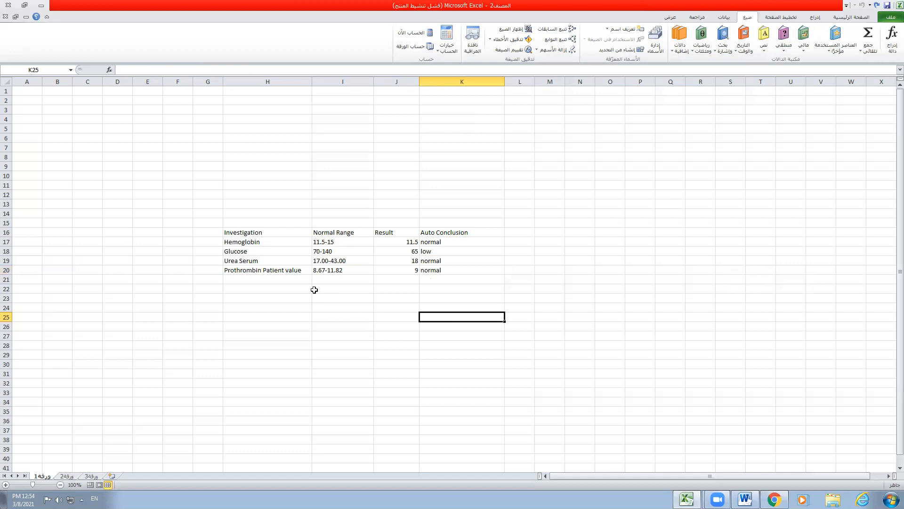
click(461, 273)
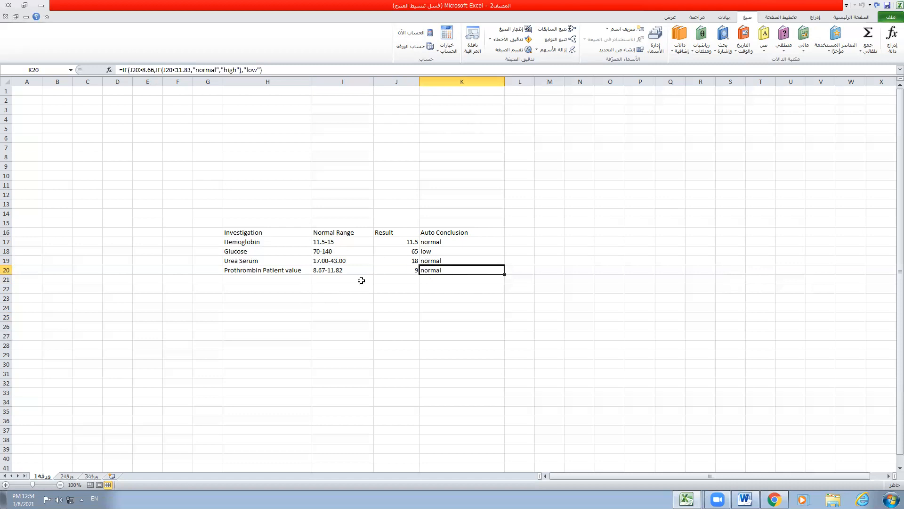
click(506, 355)
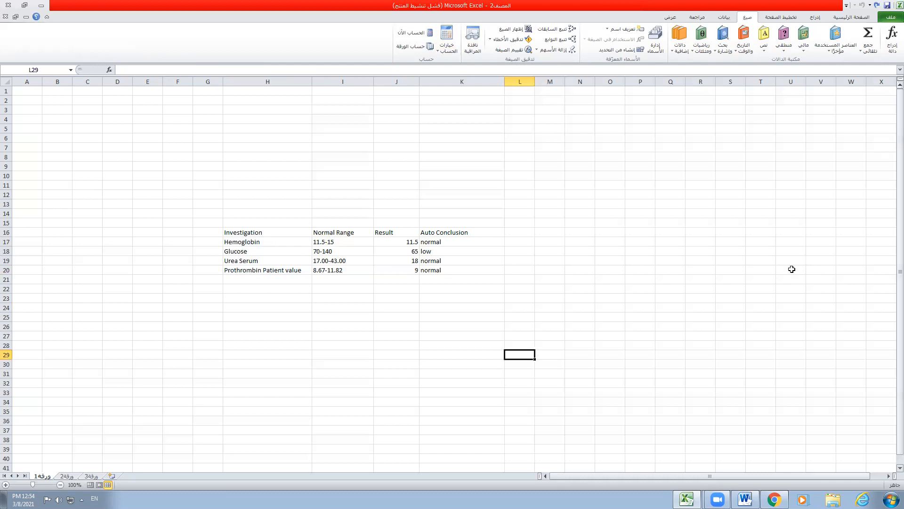
- Copy the full nested IF formula text from the Prothrombin conclusion cell K20
click(431, 271)
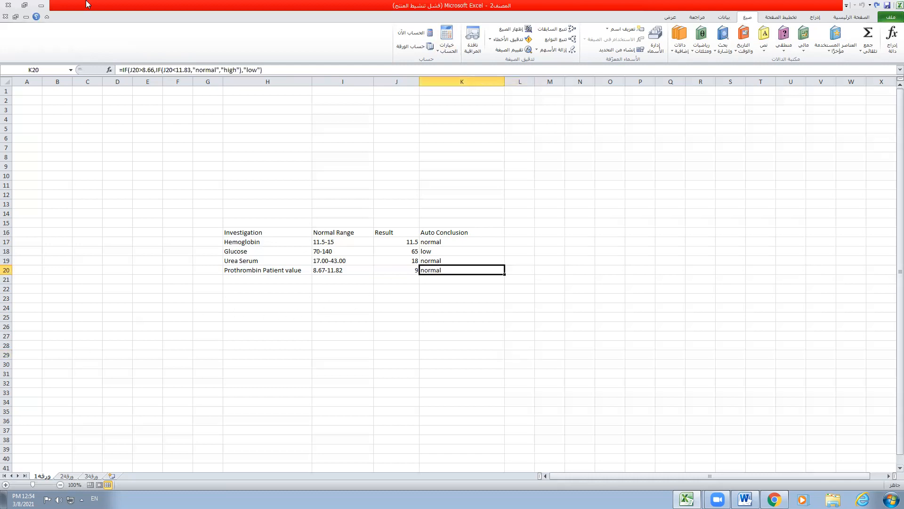
click(176, 69)
click(225, 70)
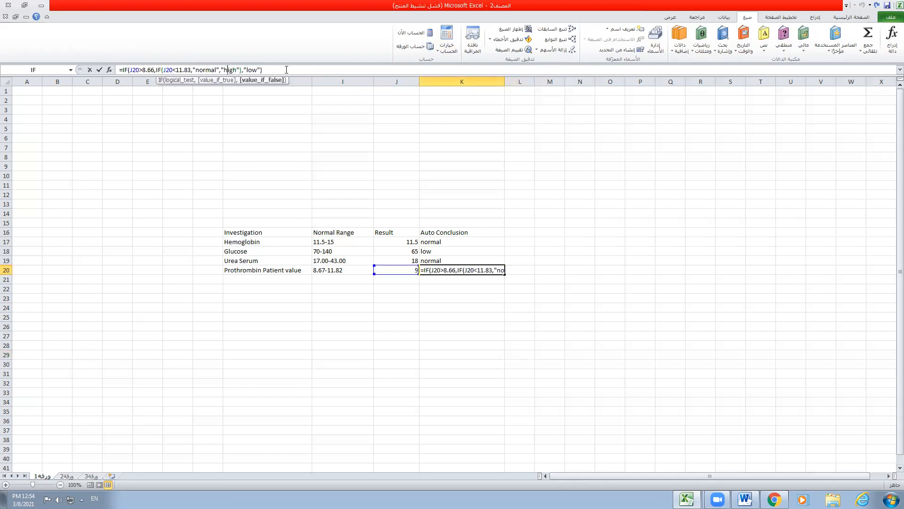
drag(286, 69, 118, 70)
key(ctrl+c)
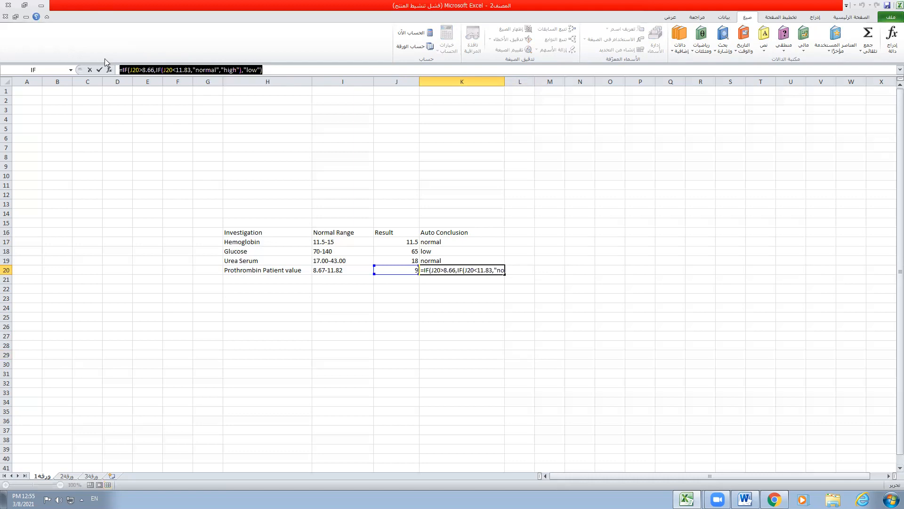
click(274, 69)
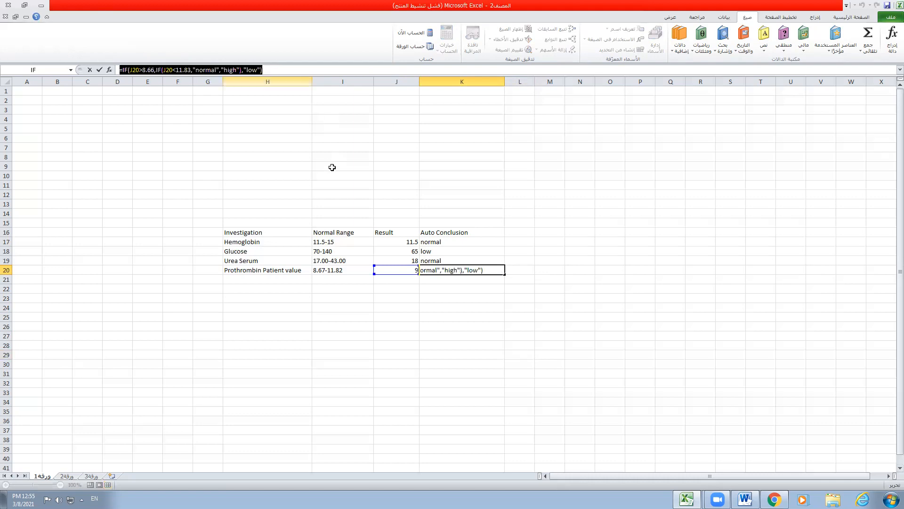
- Switch to the Word document and paste the copied IF formula a few blank lines below the table
click(745, 499)
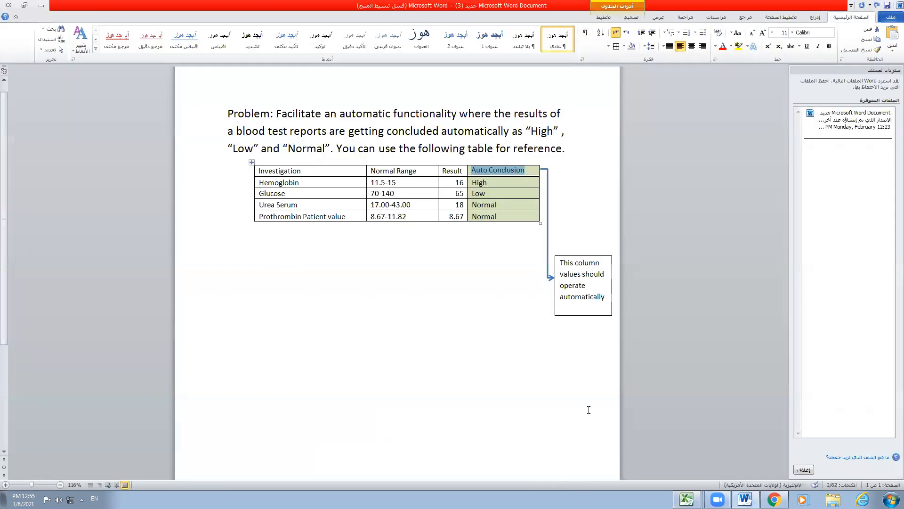
click(273, 363)
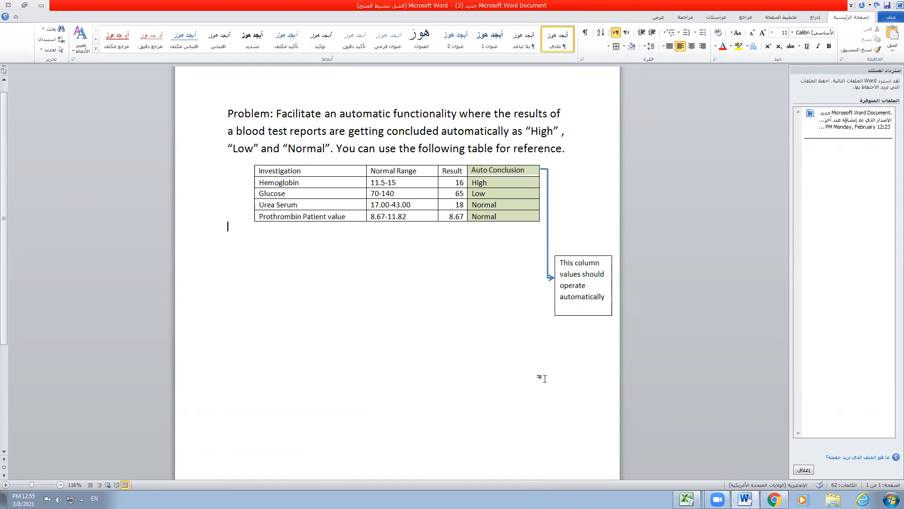
double_click(617, 315)
click(291, 354)
key(Return)
key(Return)
key(Return)
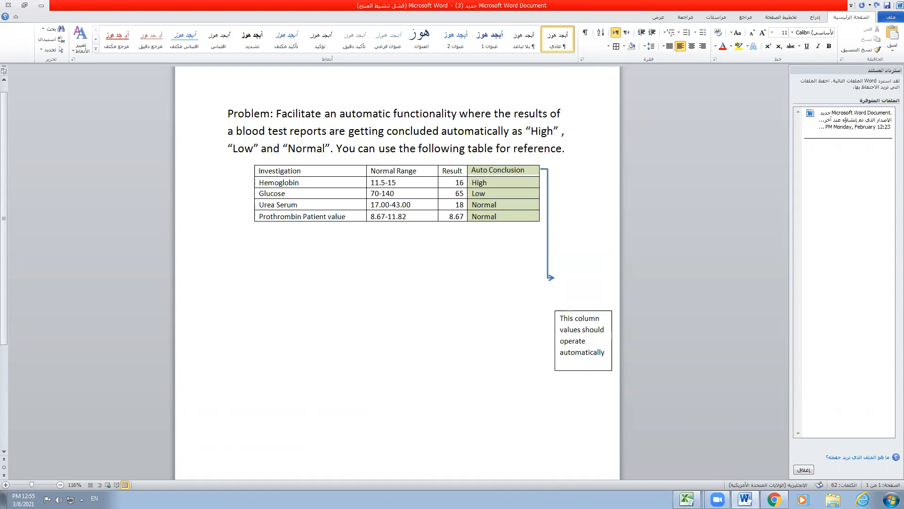
key(ctrl+v)
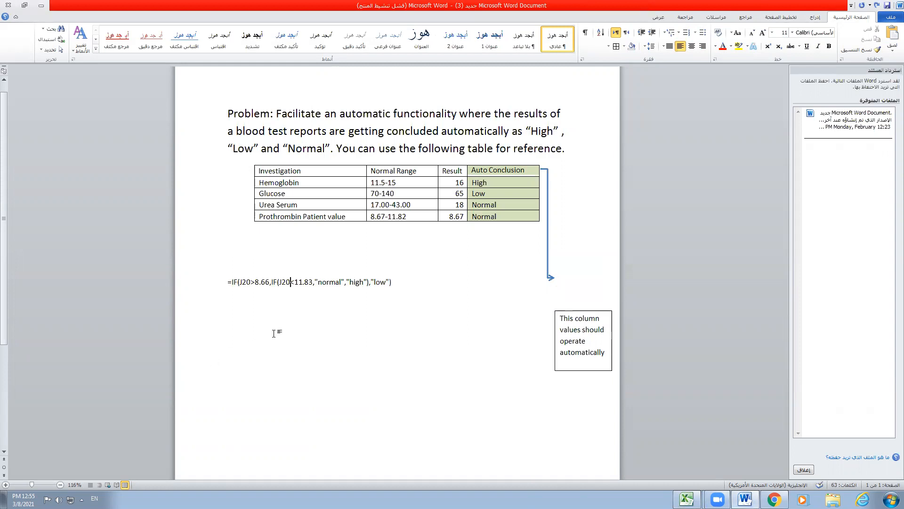
click(687, 499)
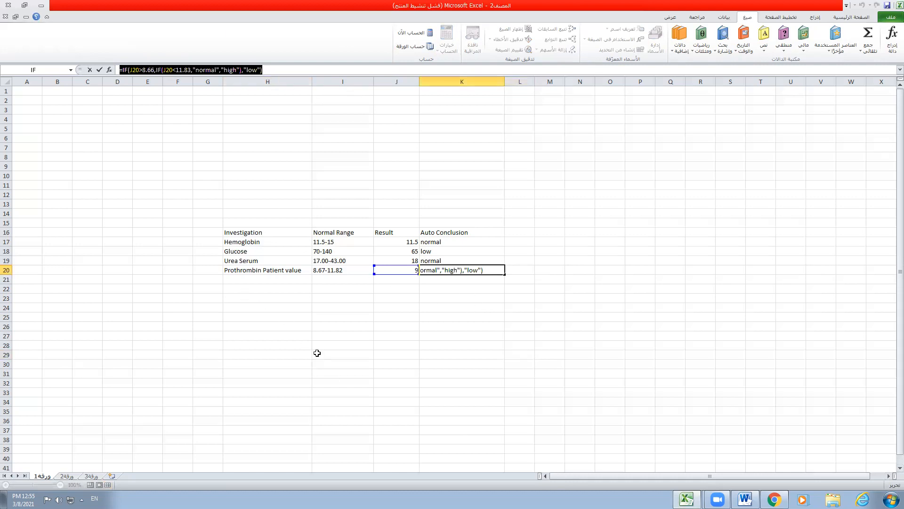
click(251, 288)
text(test)
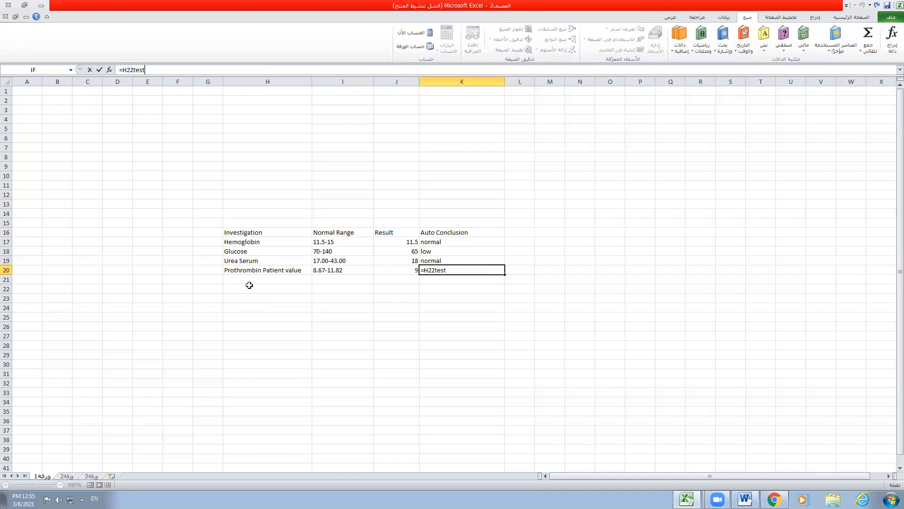
key(ctrl+z)
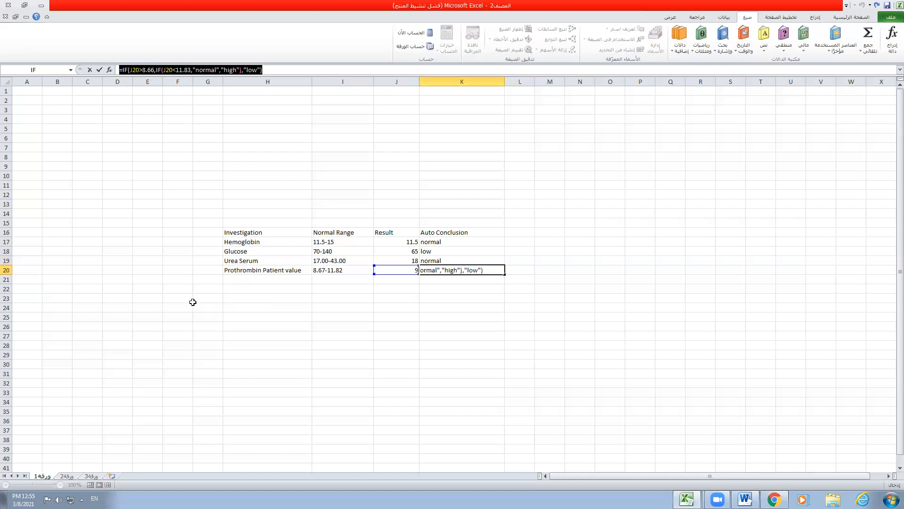
click(236, 286)
key(Escape)
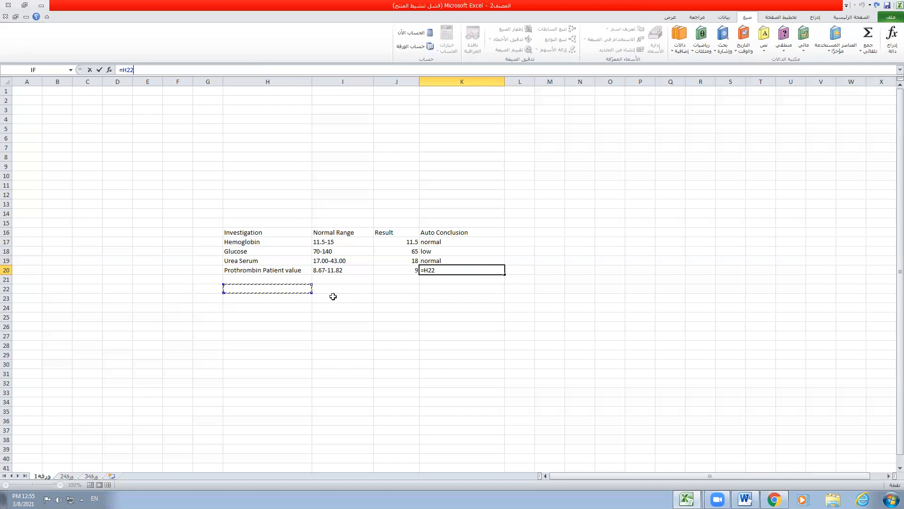
- Add a row in row 22 with "test" as the investigation, "12 to 15" as the normal range and 5 as the result
click(238, 286)
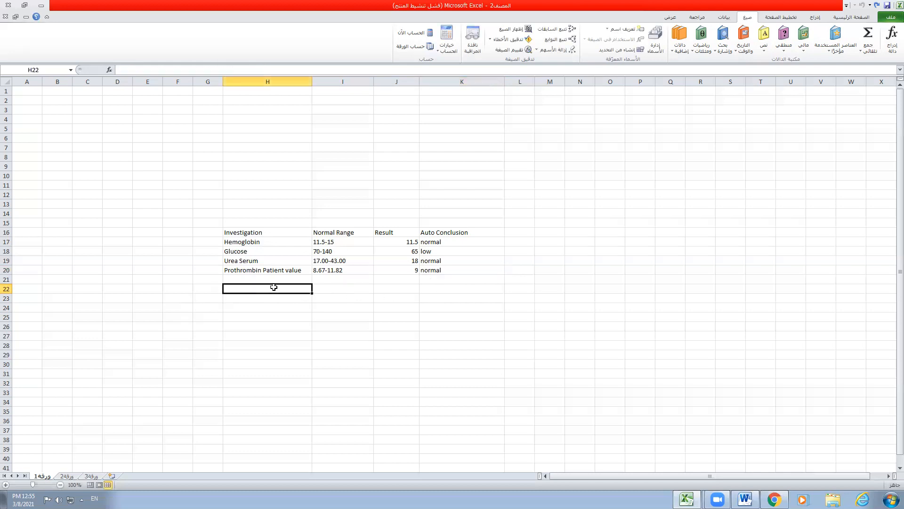
text(test)
key(Tab)
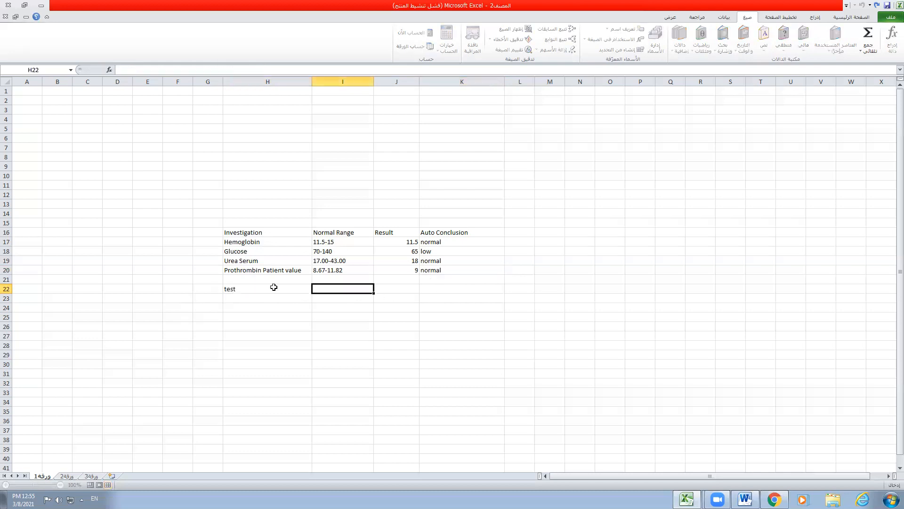
text(12-15)
key(Tab)
key(shift+Tab)
key(Delete)
text(12 to 15)
key(Tab)
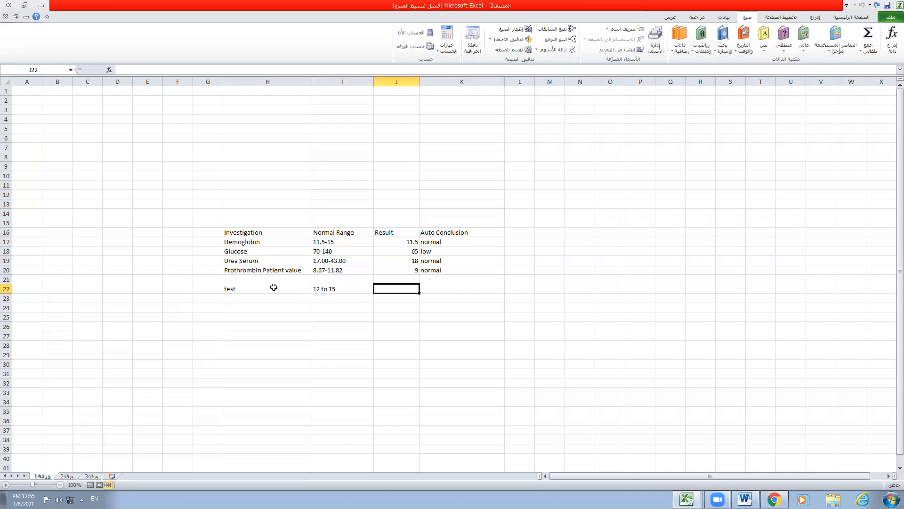
text(5)
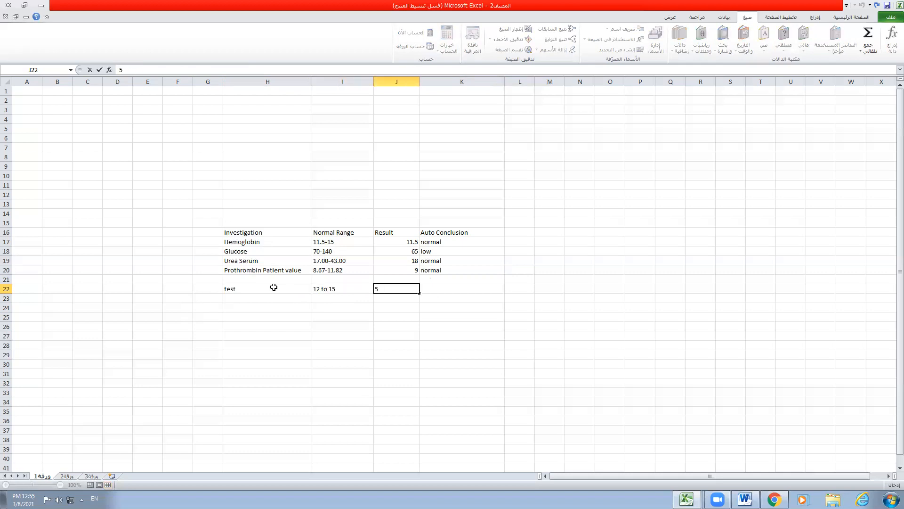
key(Tab)
key(Tab)
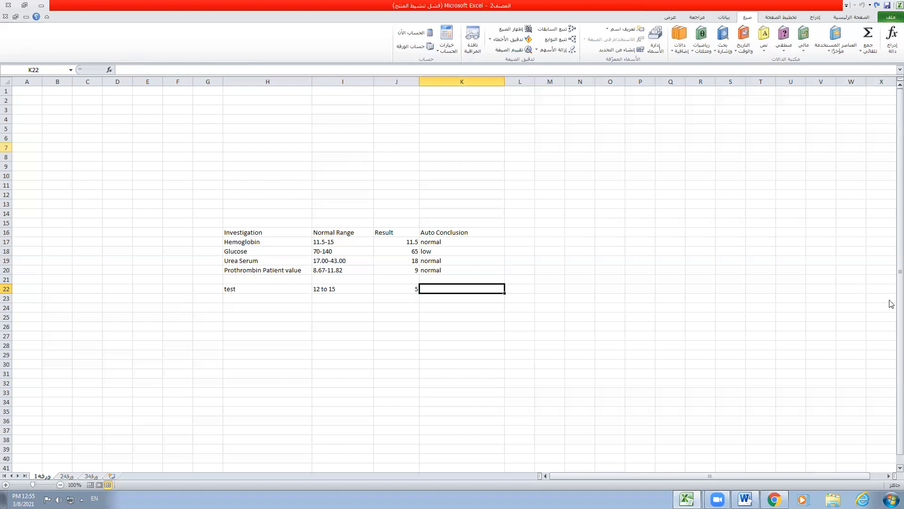
- Switch to the Word document and remove the pasted IF formula after its equals sign
click(745, 499)
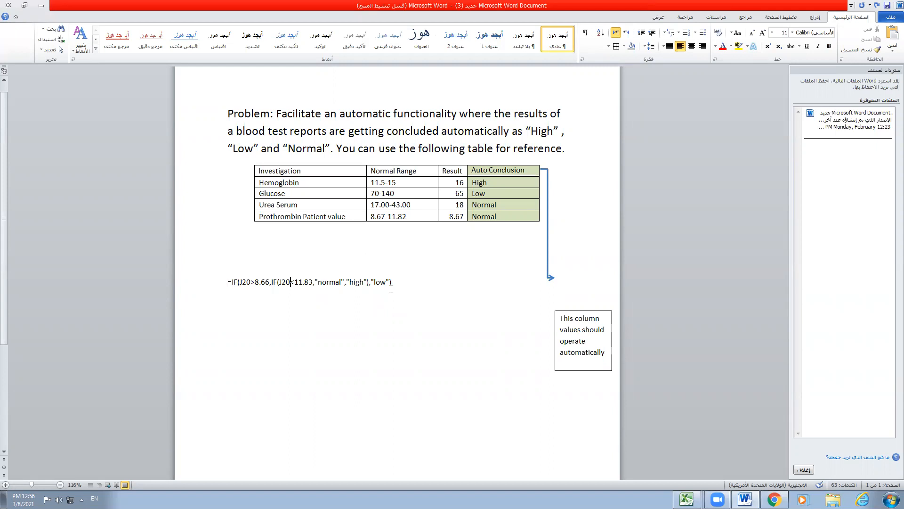
drag(392, 282, 232, 283)
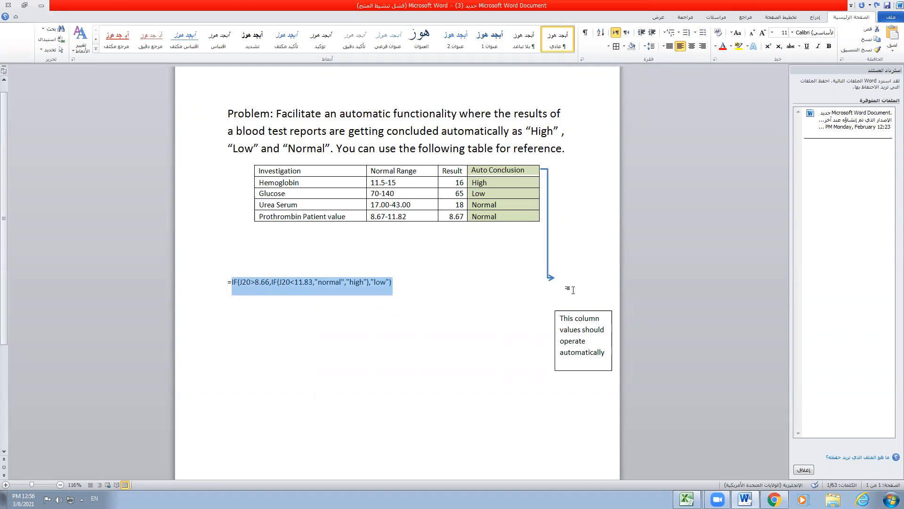
key(Delete)
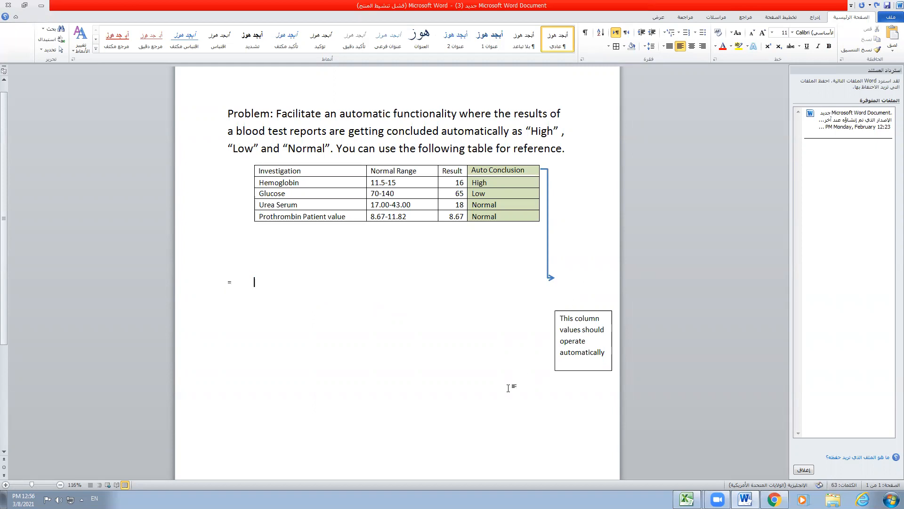
- Return to Excel and paste the copied Prothrombin IF formula into K22 as the test row's conclusion
key(alt+Tab)
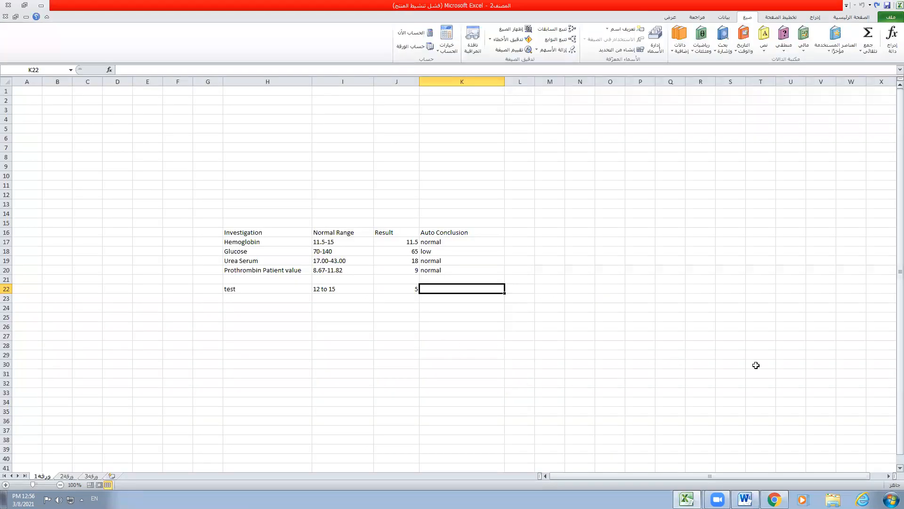
click(150, 70)
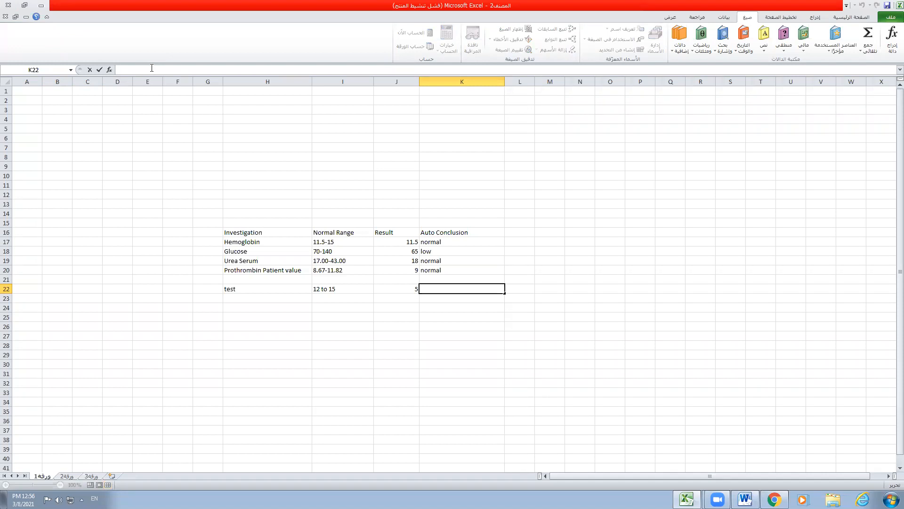
key(ctrl+v)
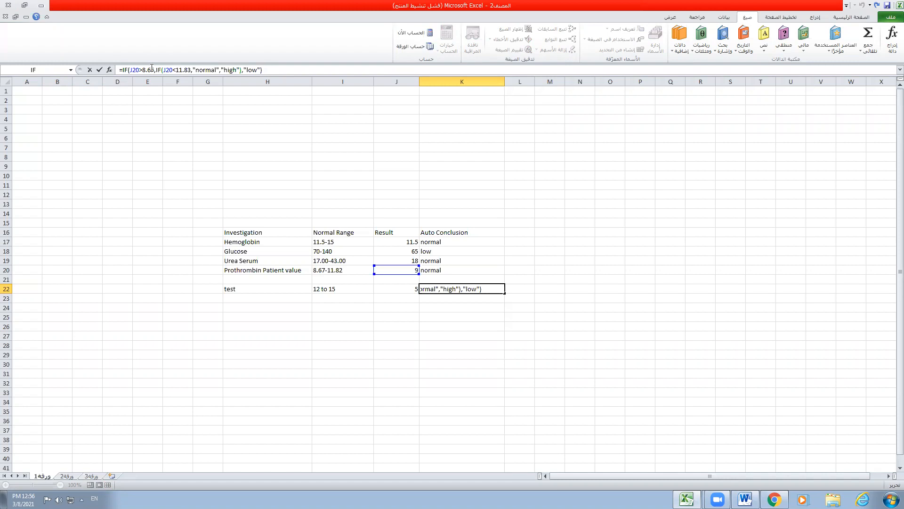
key(Return)
click(448, 288)
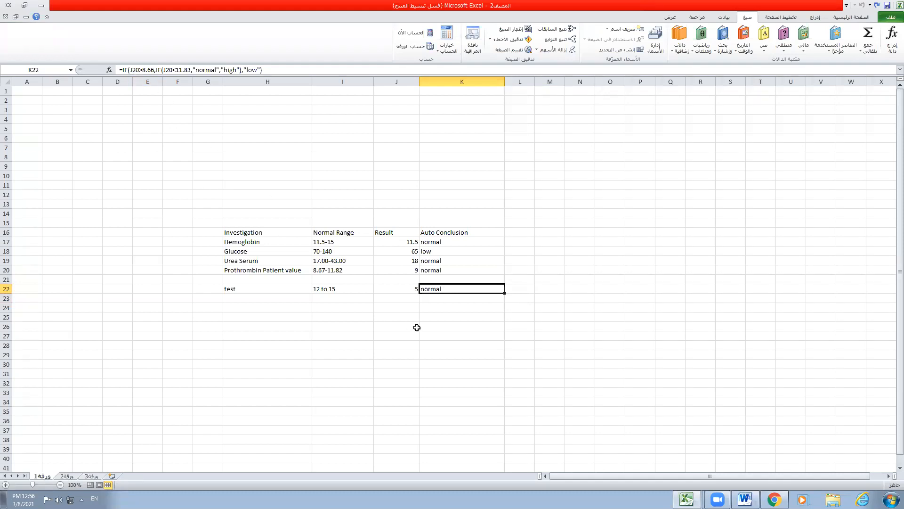
double_click(134, 70)
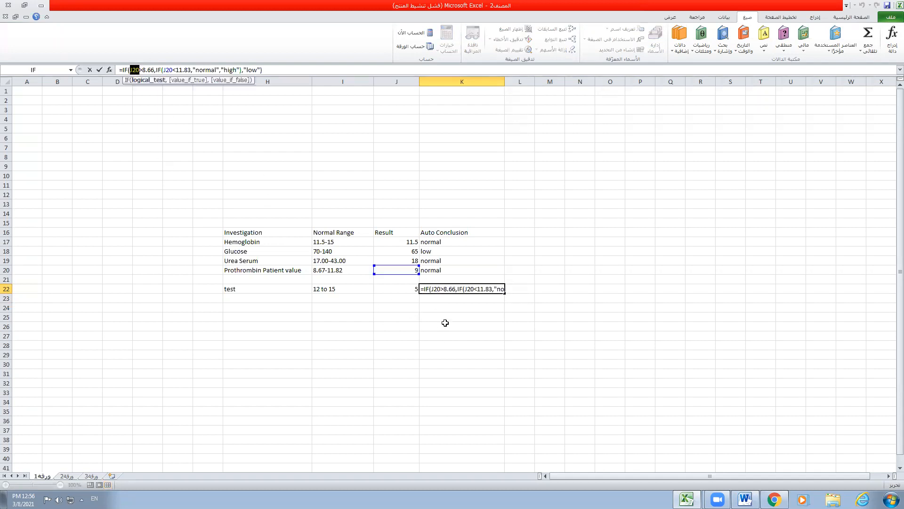
key(Escape)
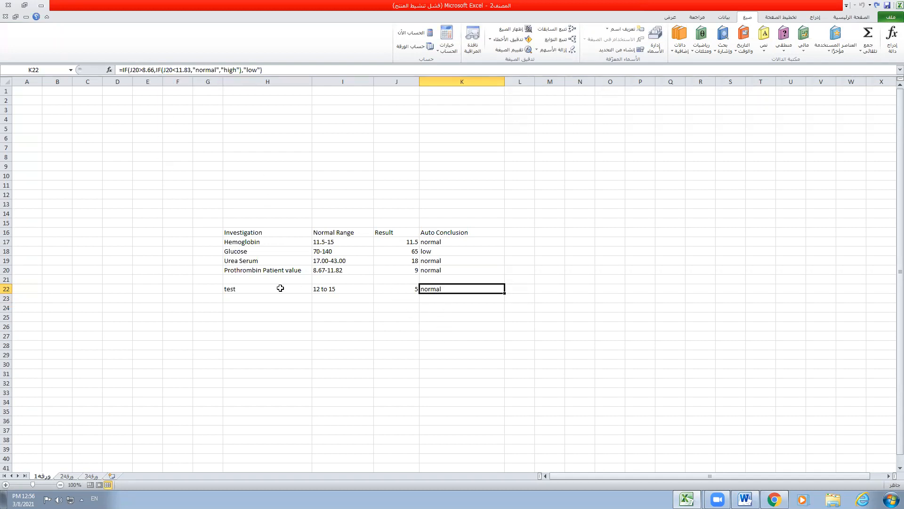
drag(244, 288, 433, 291)
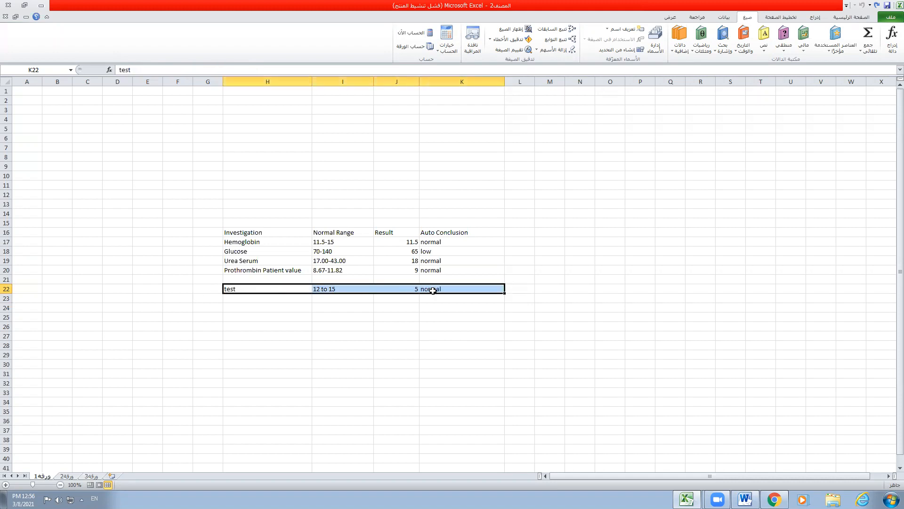
key(Delete)
key(ctrl+z)
- Clear the pasted formula from the test row's conclusion cell K22
click(367, 318)
click(439, 291)
key(Delete)
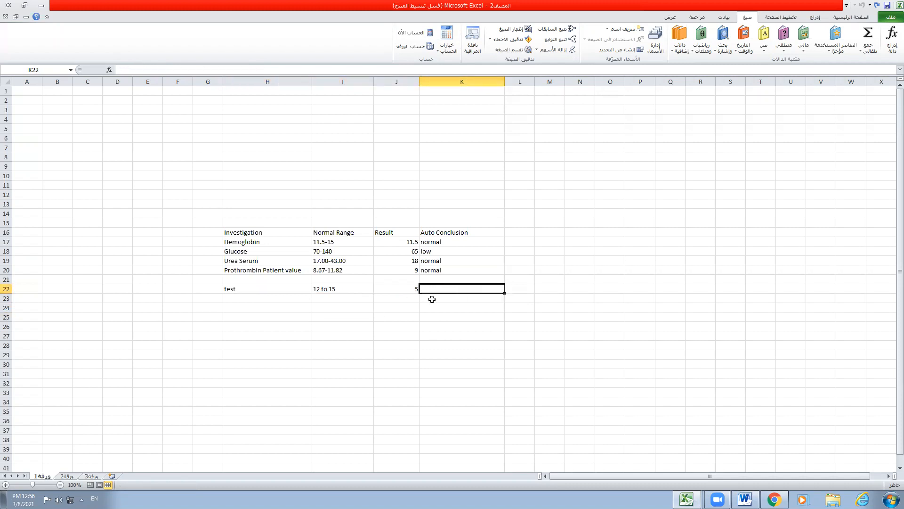
- Start an IF function in the test row's conclusion cell K22 with the logical test J22>11
click(447, 324)
click(445, 290)
click(783, 38)
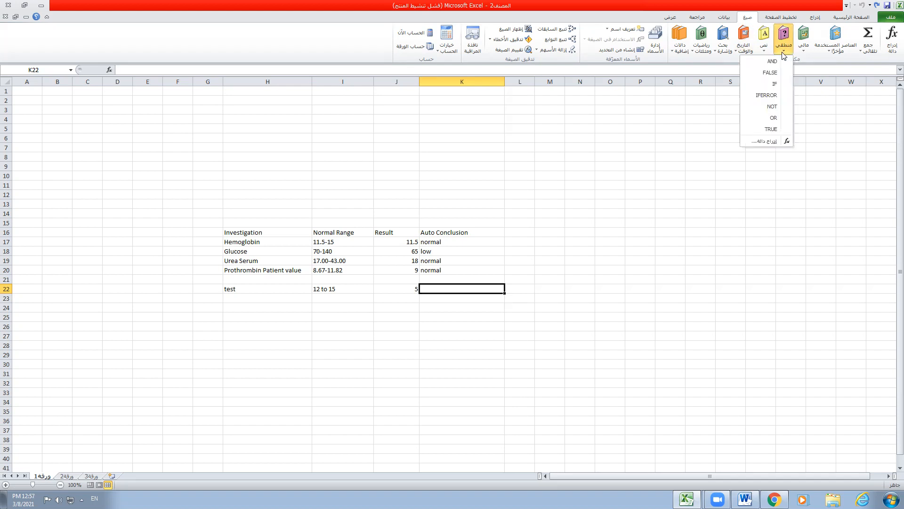
click(762, 84)
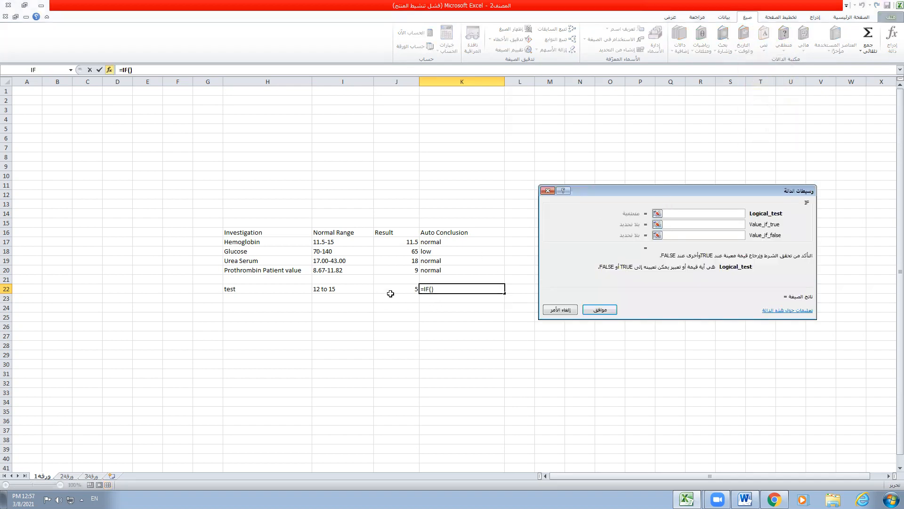
click(406, 288)
text(>)
text(11)
- Nest if(J22<16,"normal","high") as the IF function's value if true
click(704, 225)
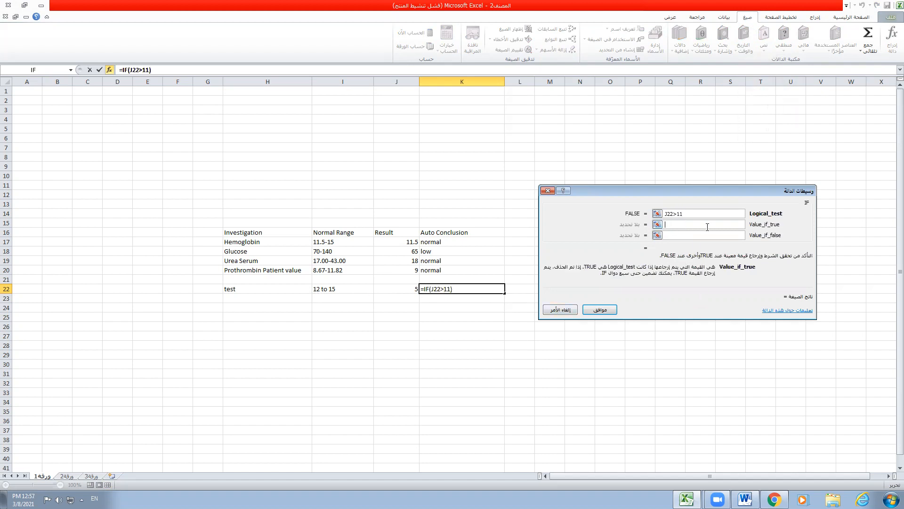
text(if())
click(403, 288)
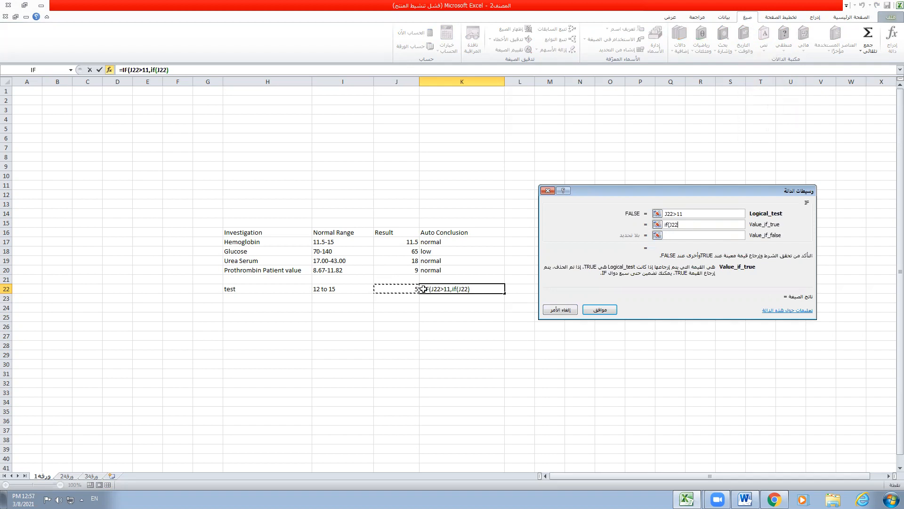
text(<16,"nor)
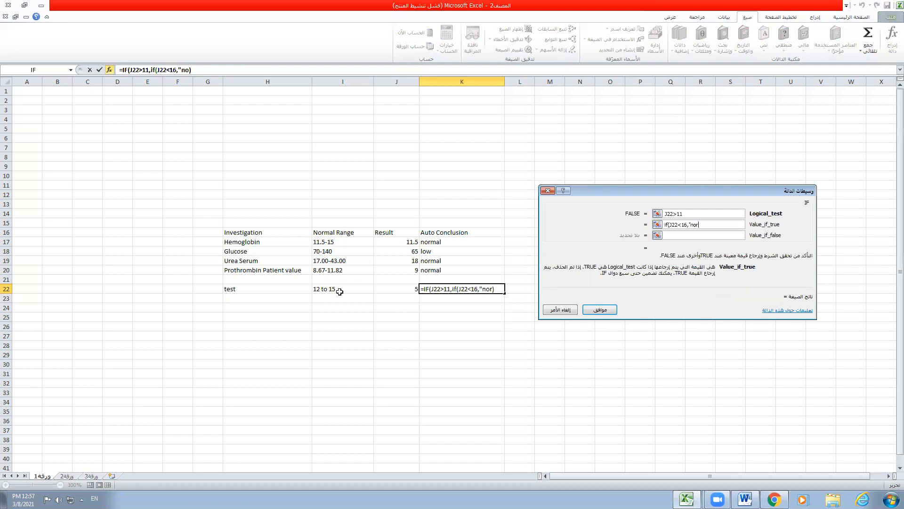
text(mal",)
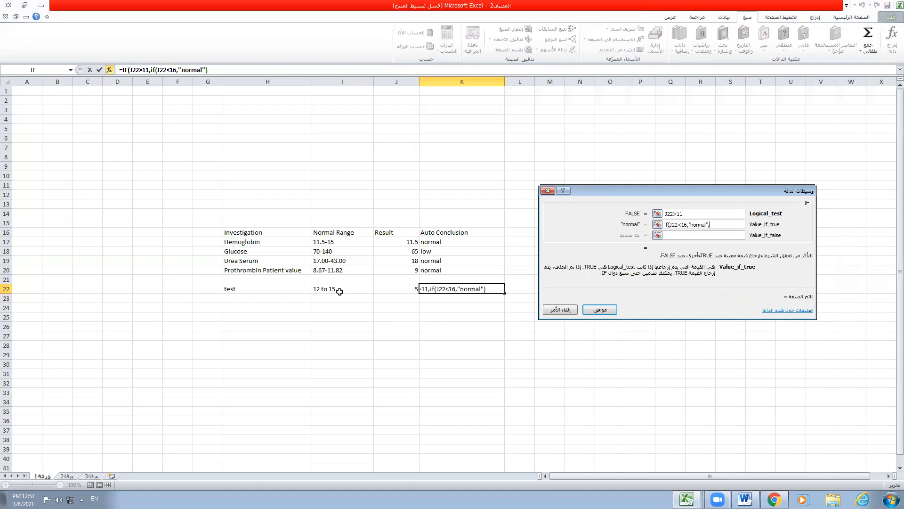
text("high")
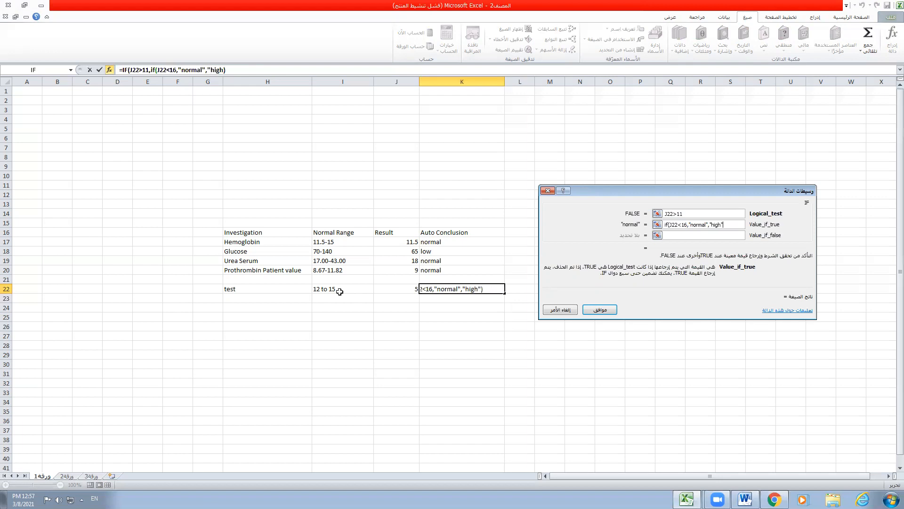
text())
- Set the value if false to Low, complete the IF formula, and reselect K22 to review it
key(Tab)
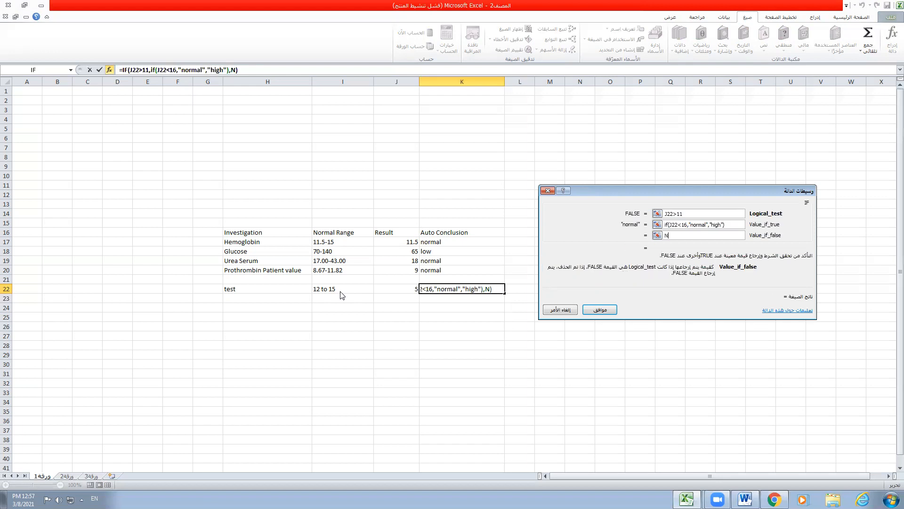
text(Low)
click(598, 311)
click(593, 399)
click(393, 354)
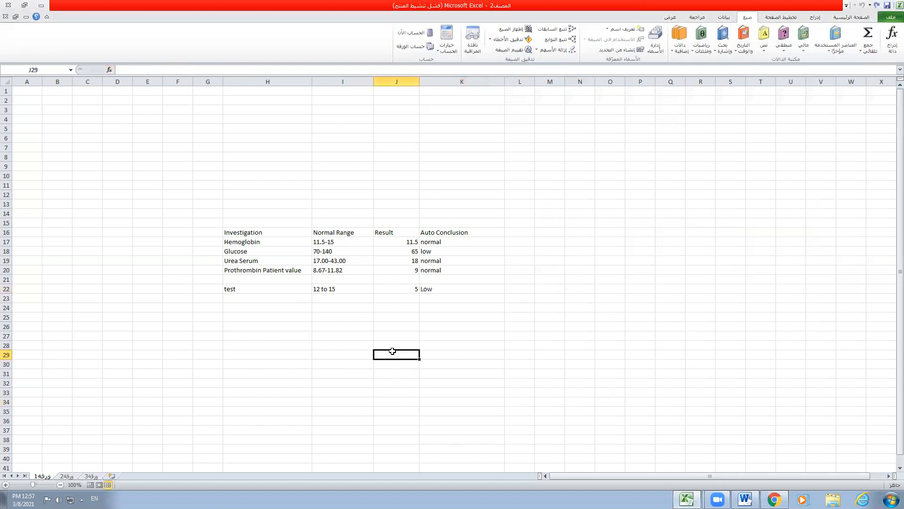
click(443, 289)
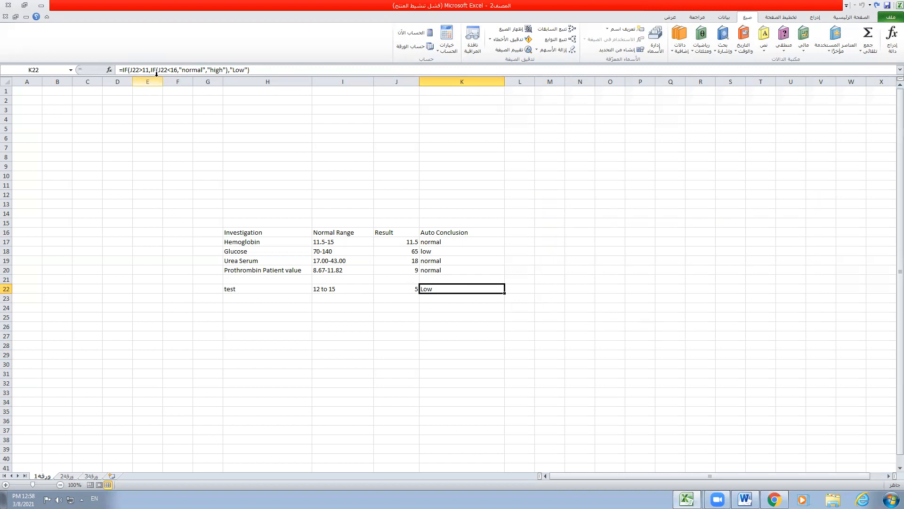
click(851, 211)
click(784, 38)
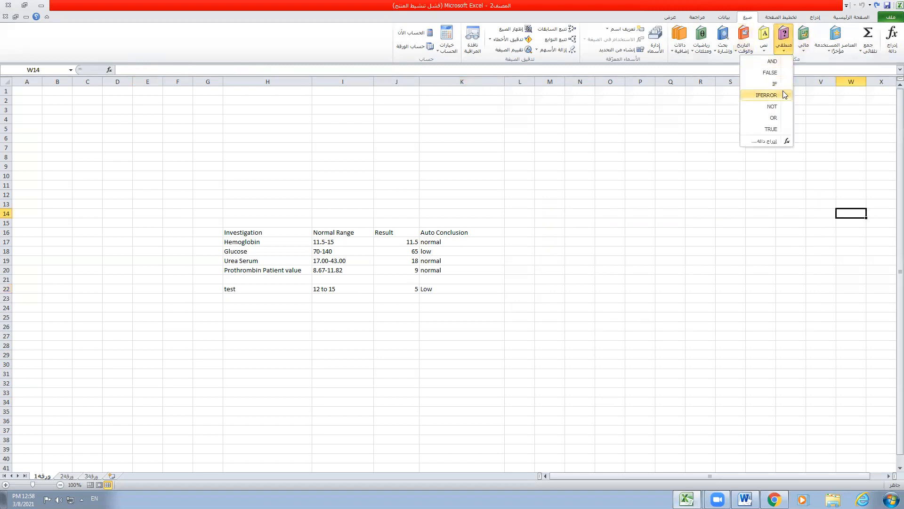
click(775, 84)
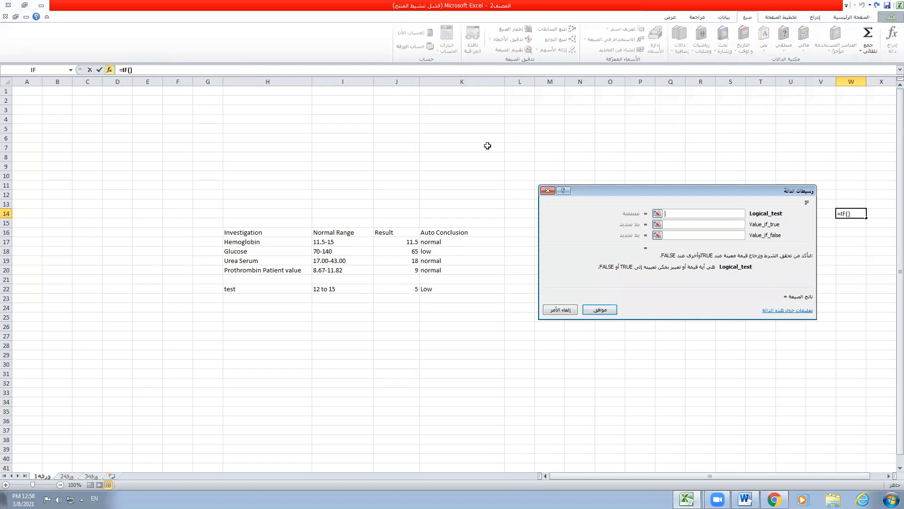
click(569, 311)
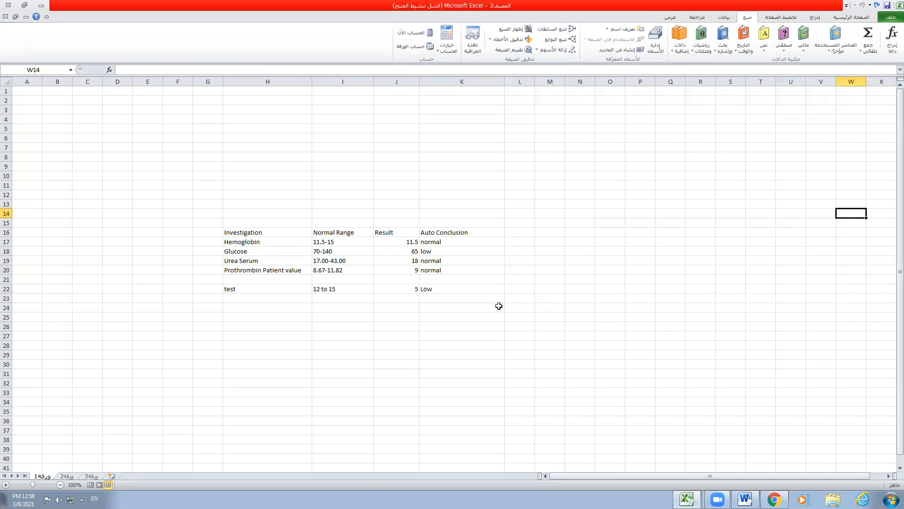